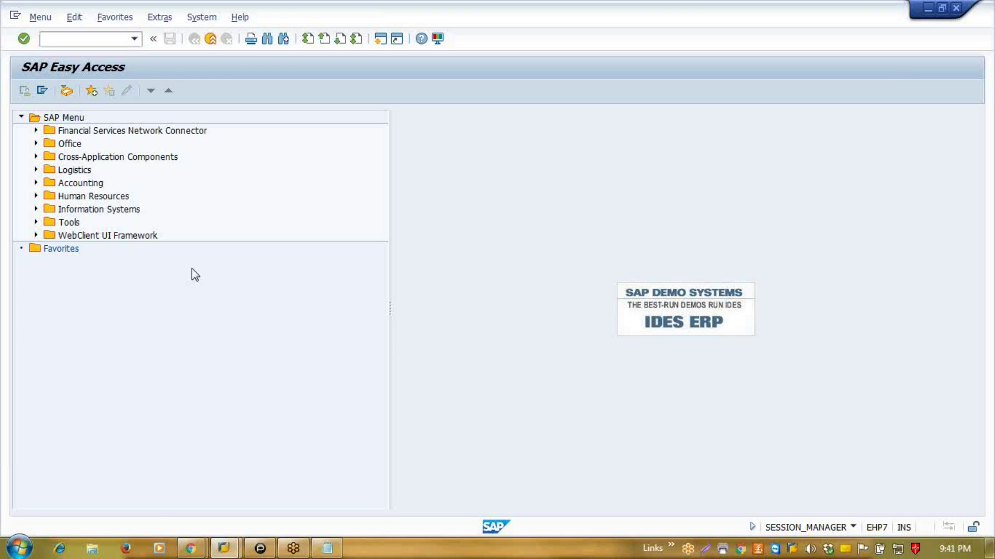
- Start transaction MC87 to create a new rough-cut plan
type("mc8")
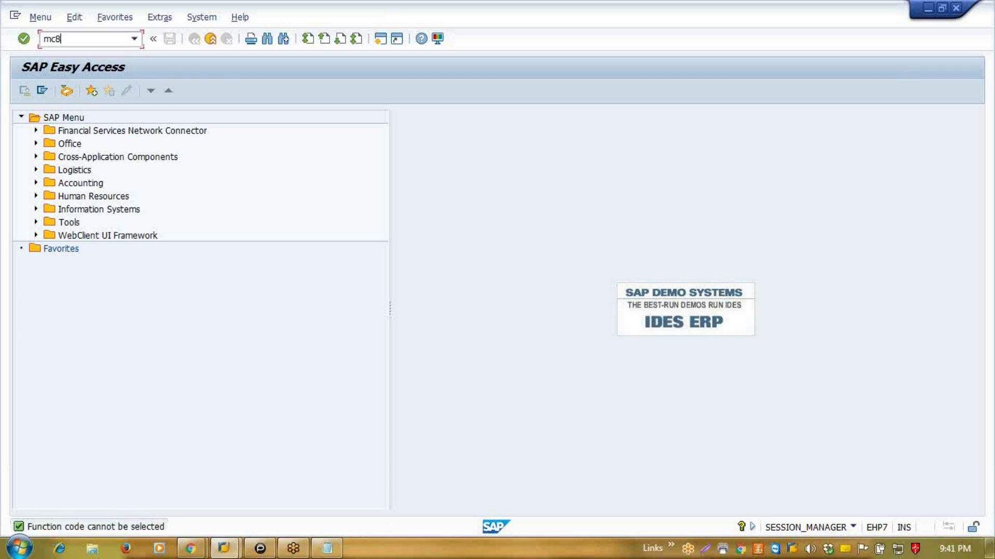
type("7")
key("Return")
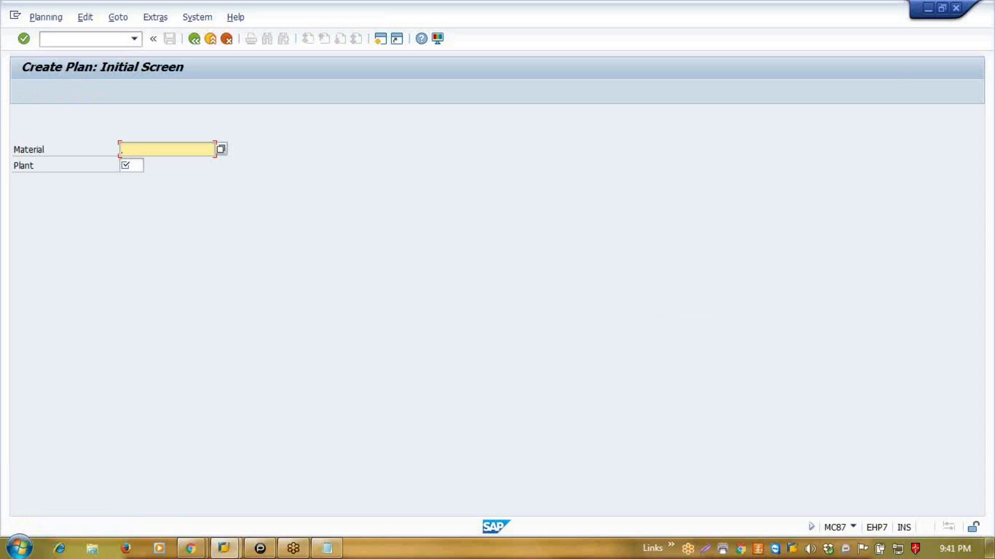
- Enter previously used material 2869 as the material for the plan
key("BackSpace")
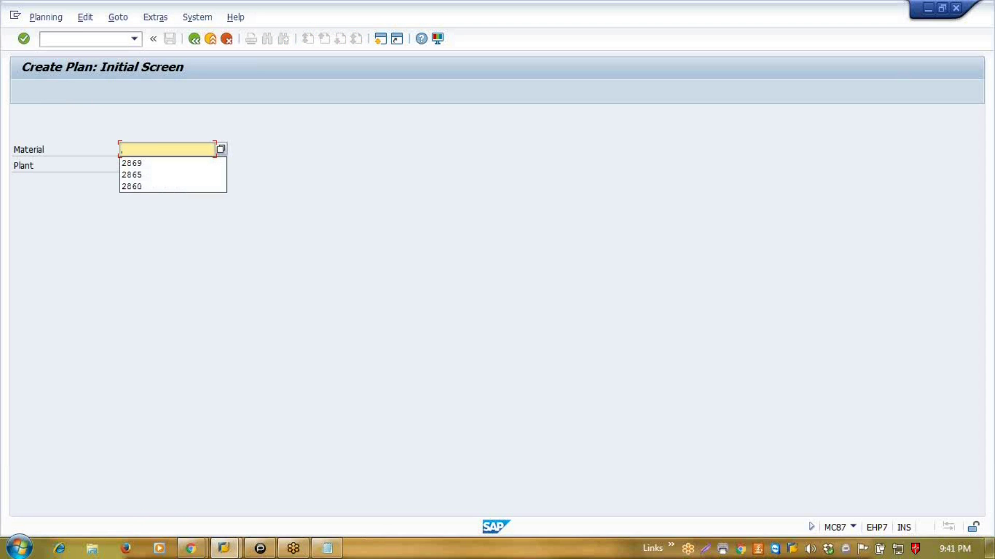
key("Down")
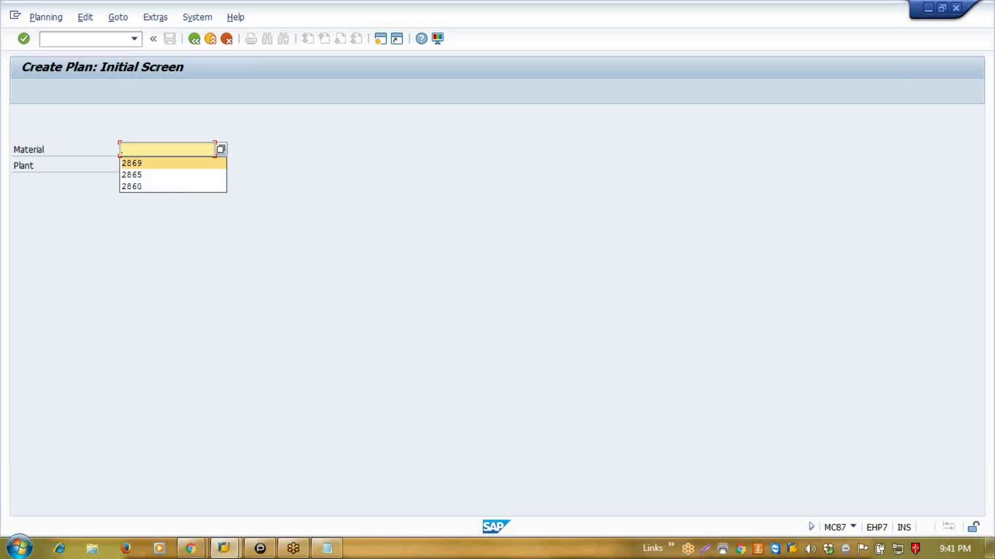
key("Return")
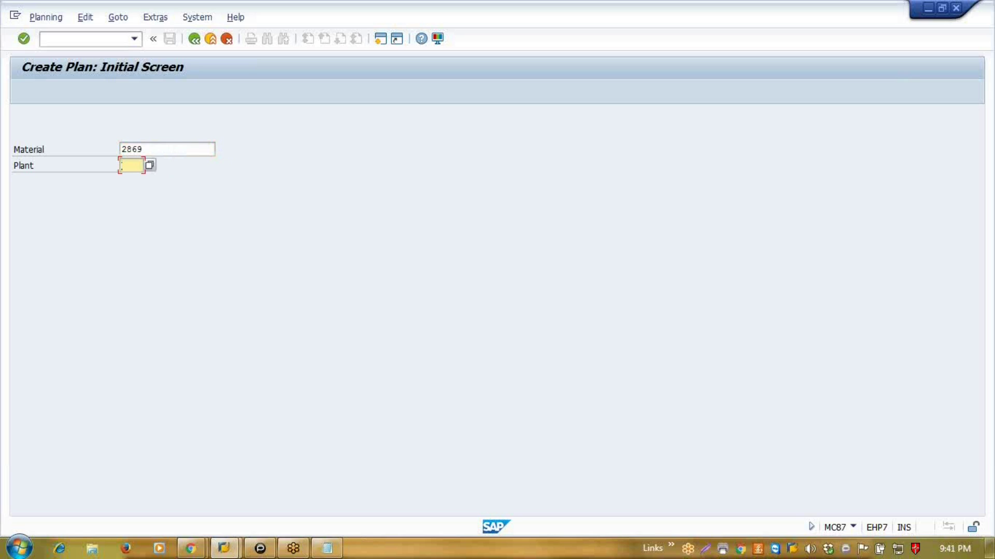
- Search the plant value list for plant 1111, closing the list without picking an entry
key("F4")
left_click(282, 254)
left_click(259, 360)
type("1")
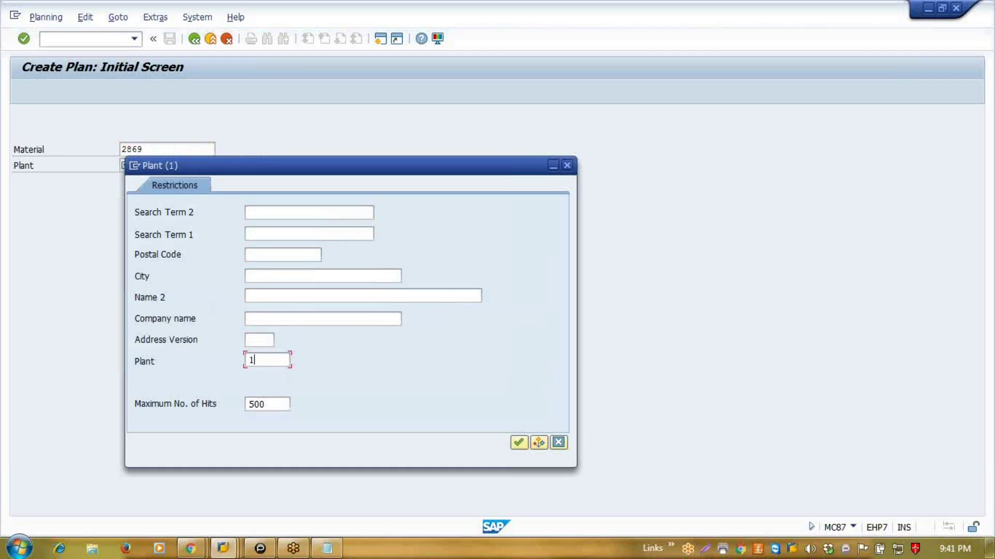
type("111")
key("Return")
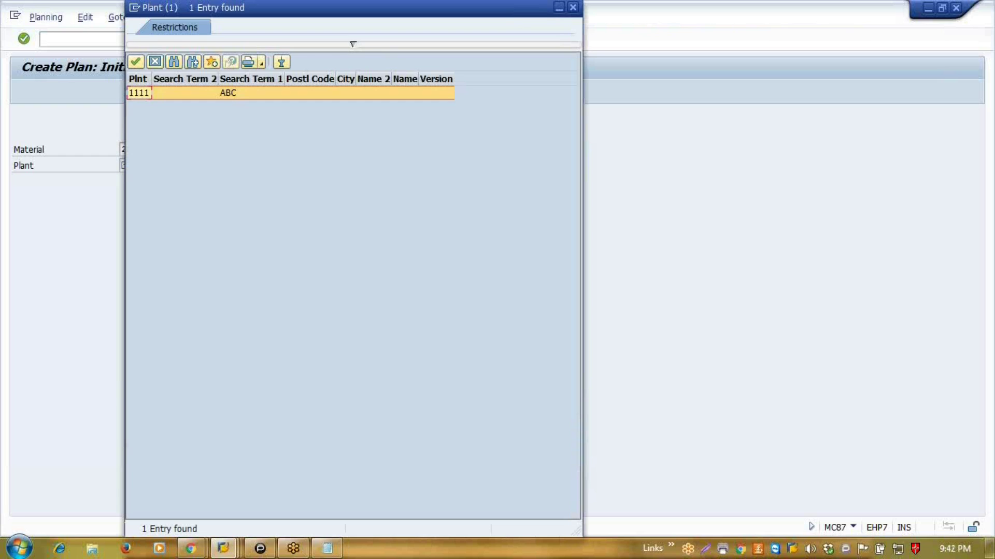
key("Escape")
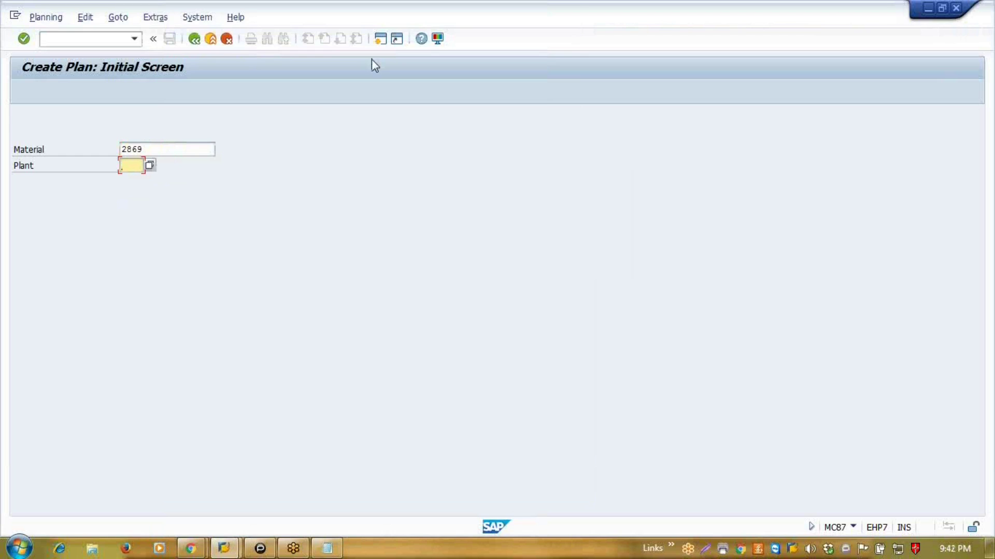
- Search the materials of plant 1111 and pick material 2865, Finished Pipes, for the plan
key("shift+Tab")
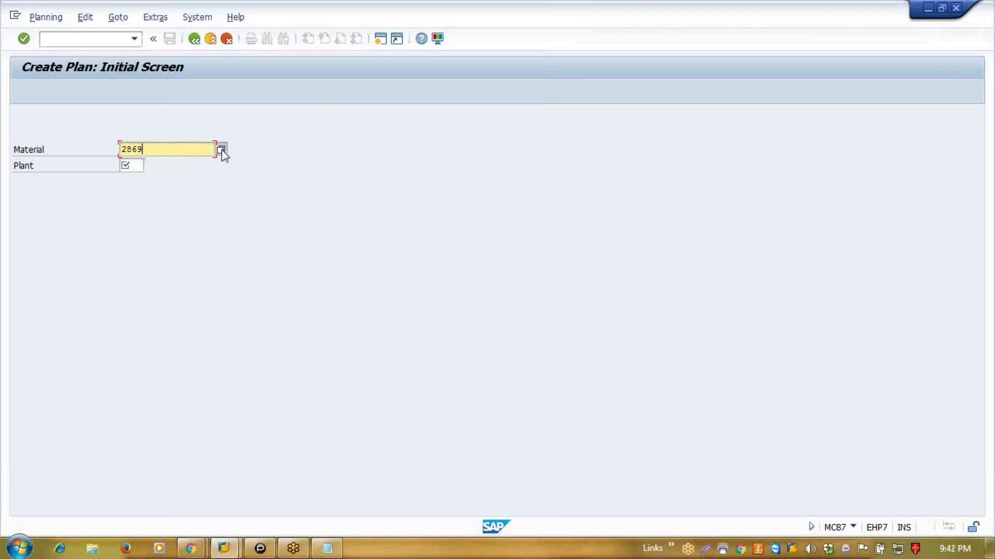
left_click(222, 149)
left_click(270, 184)
type("1111")
key("Return")
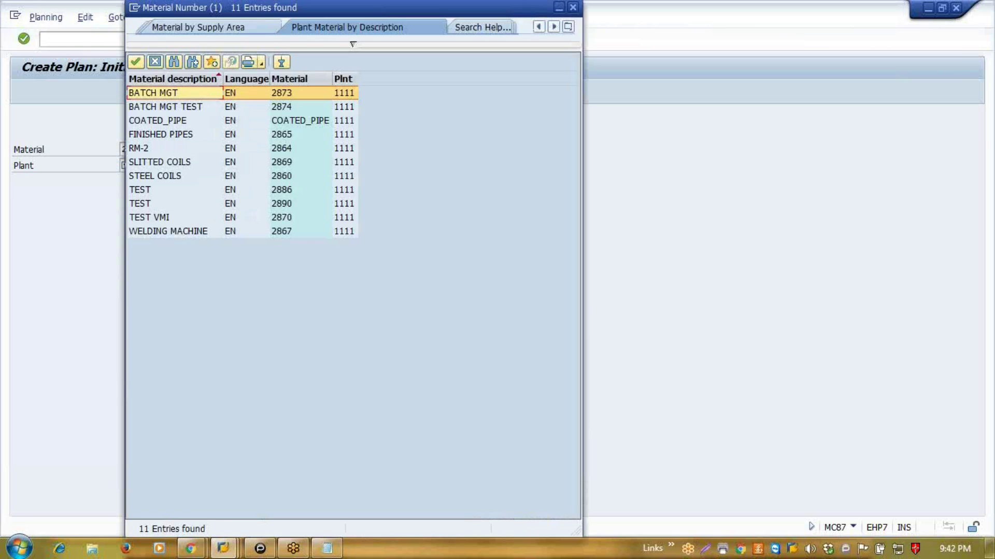
left_click(344, 106)
left_click(344, 134)
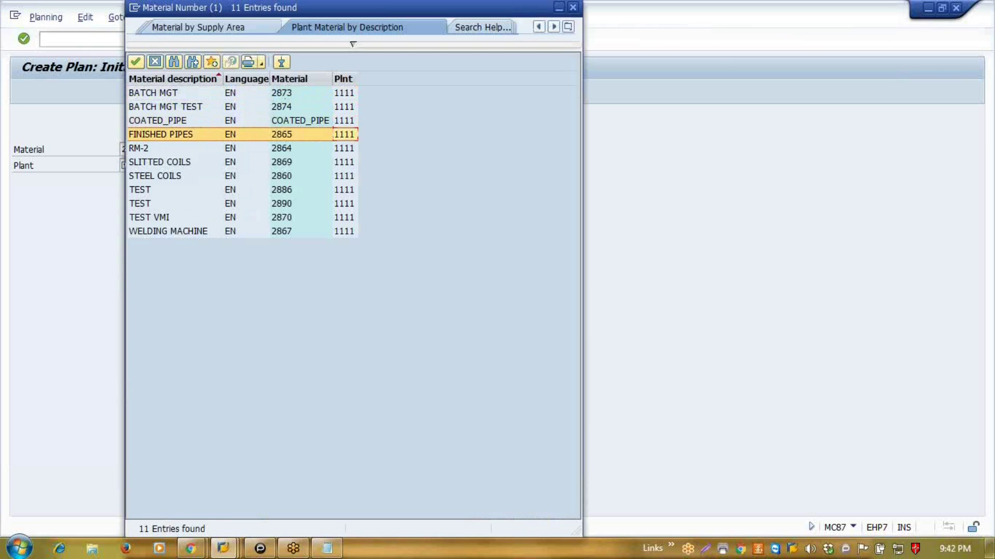
key("Return")
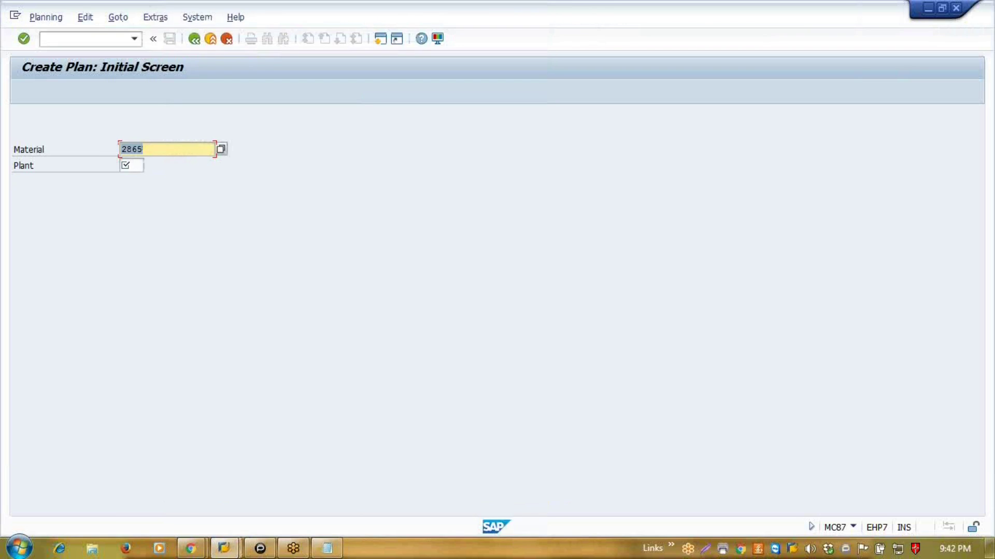
- Set the plant to 1111 and accept version 009 with its proposed description
type("1111")
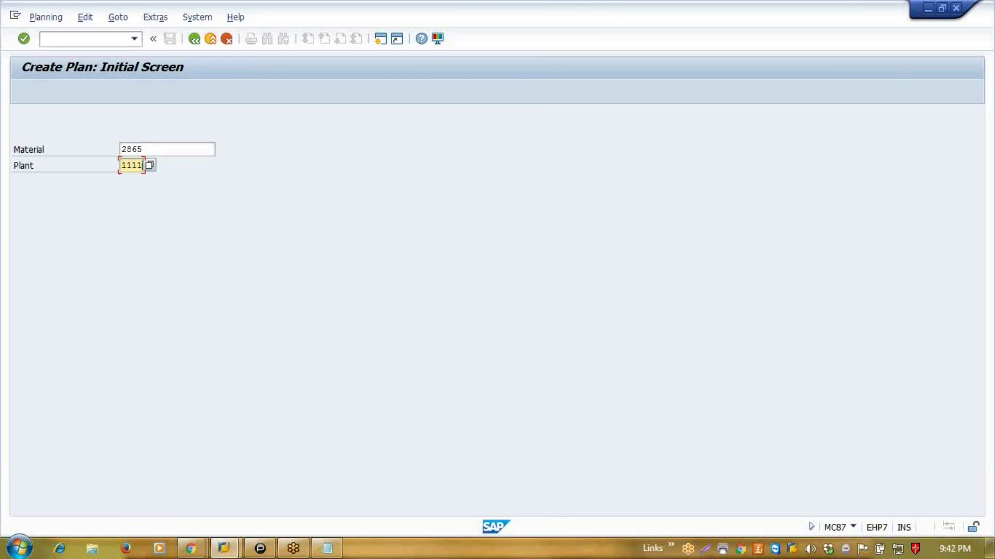
key("Return")
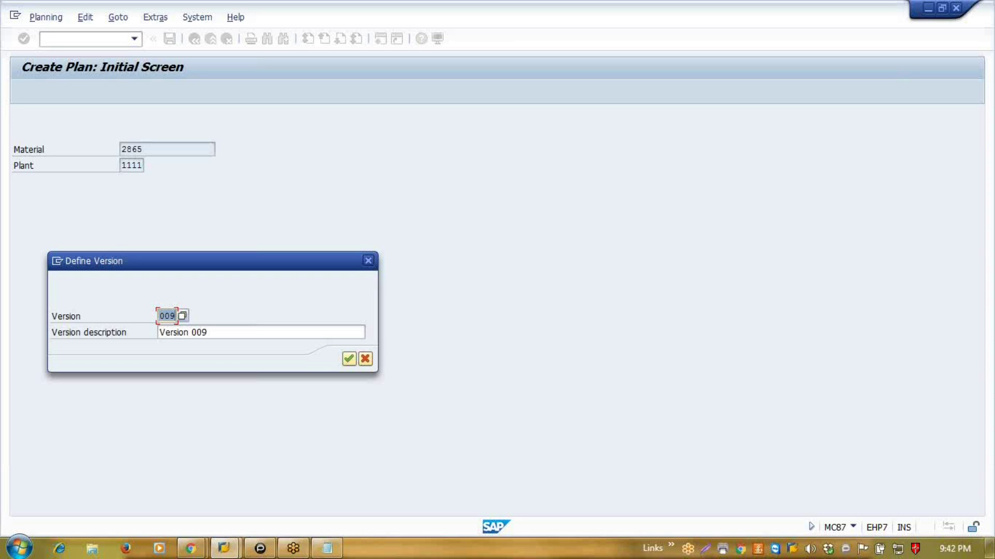
key("Return")
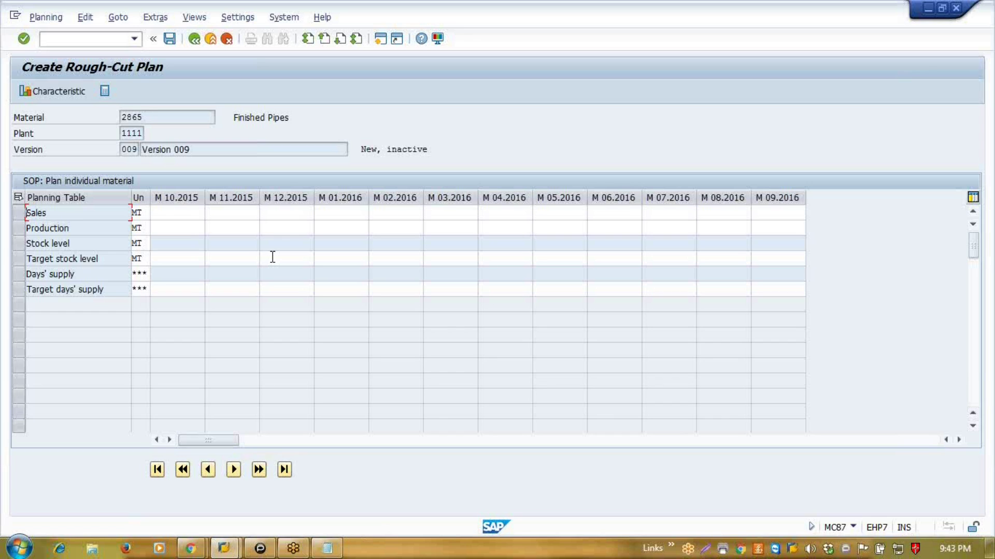
- Enter sales quantities of 50000 for M 10.2015, 60000 for M 11.2015 and 90000 for M 12.2015
left_click(177, 217)
type("50000")
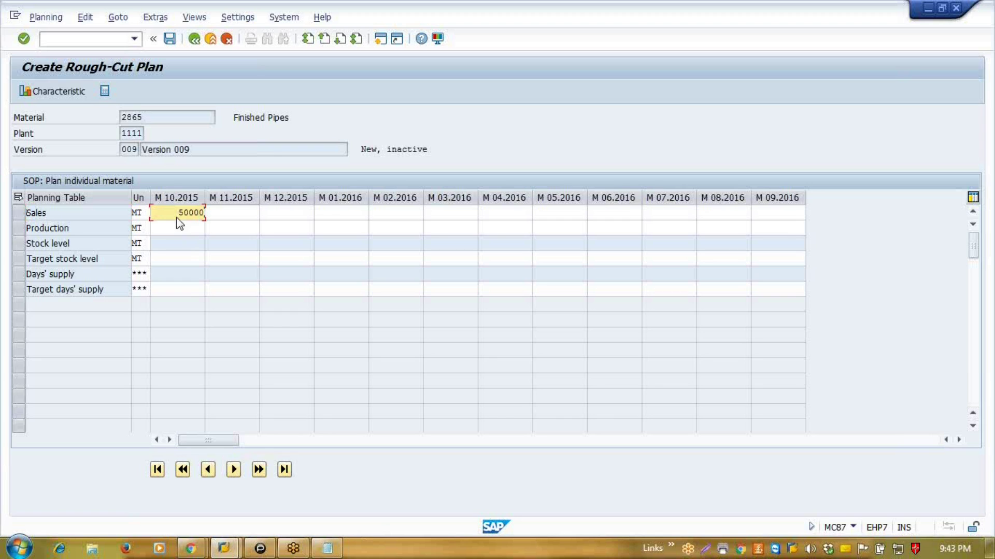
key("Return")
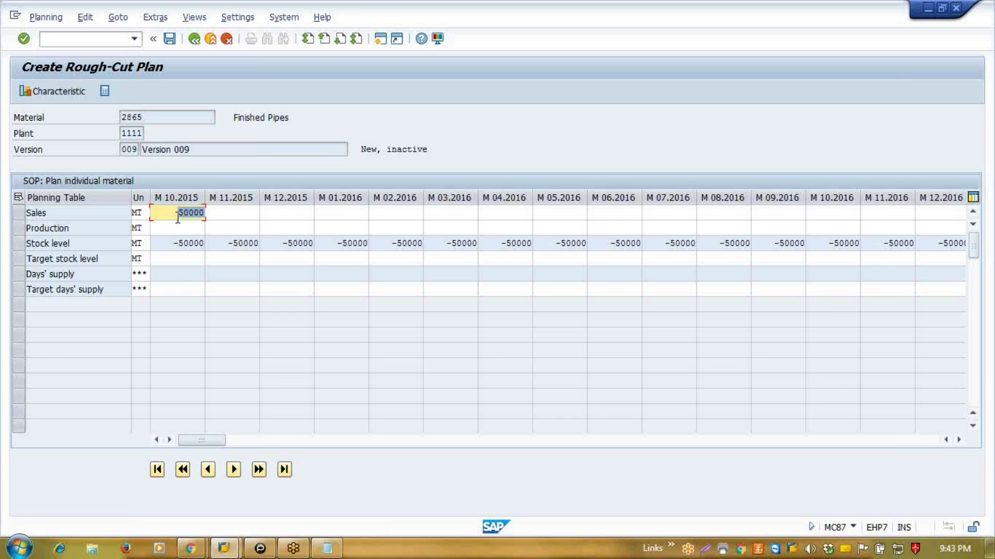
left_click(222, 212)
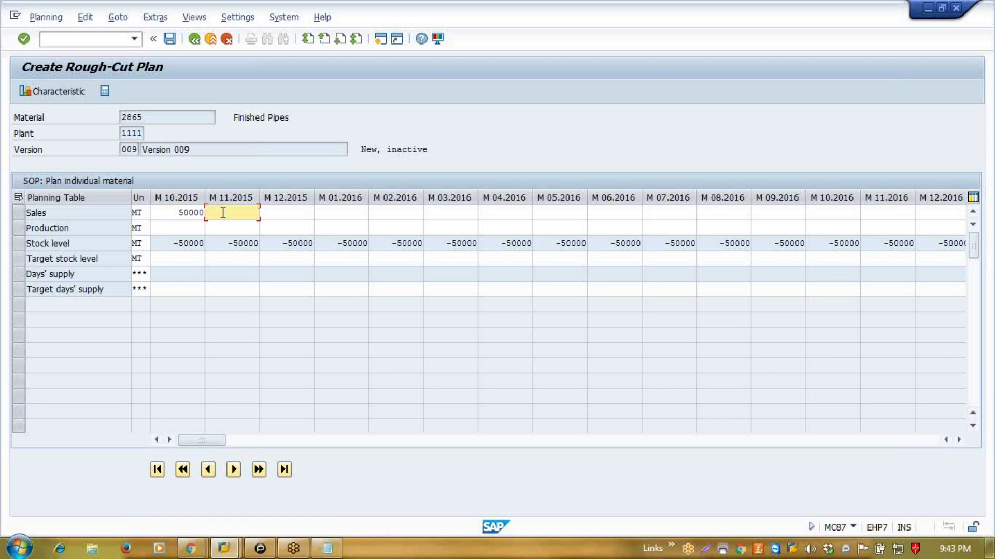
type("600000")
key("Return")
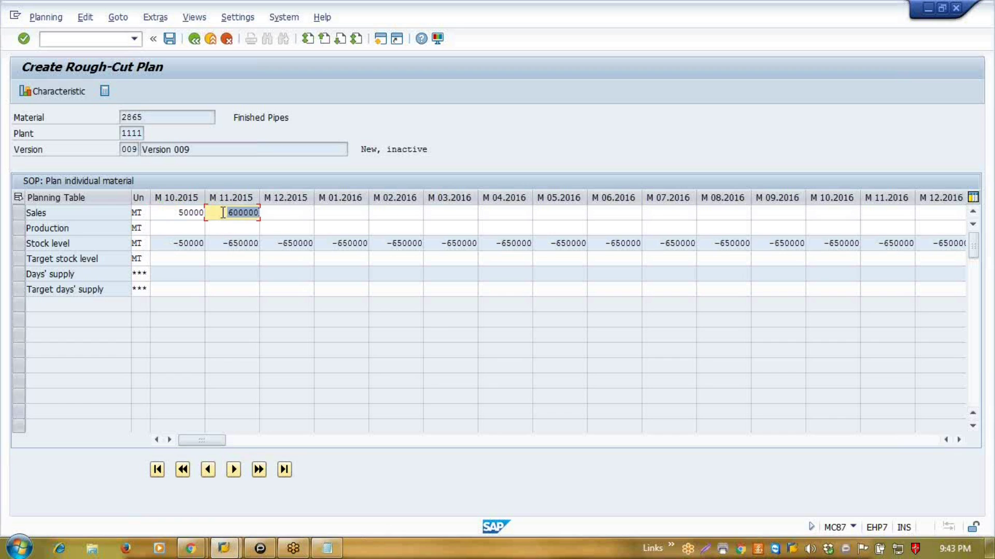
key("BackSpace")
key("Return")
left_click(281, 212)
type("90000")
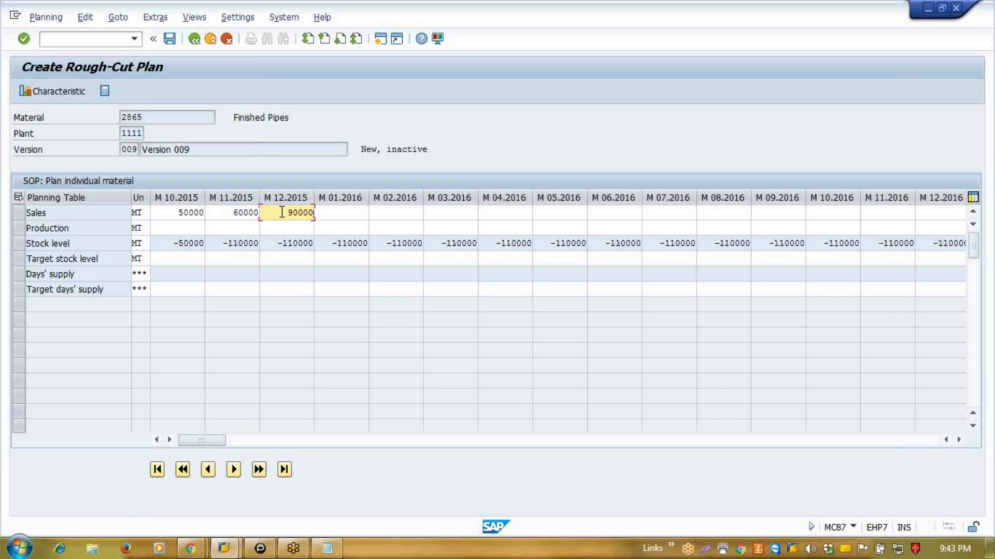
key("Return")
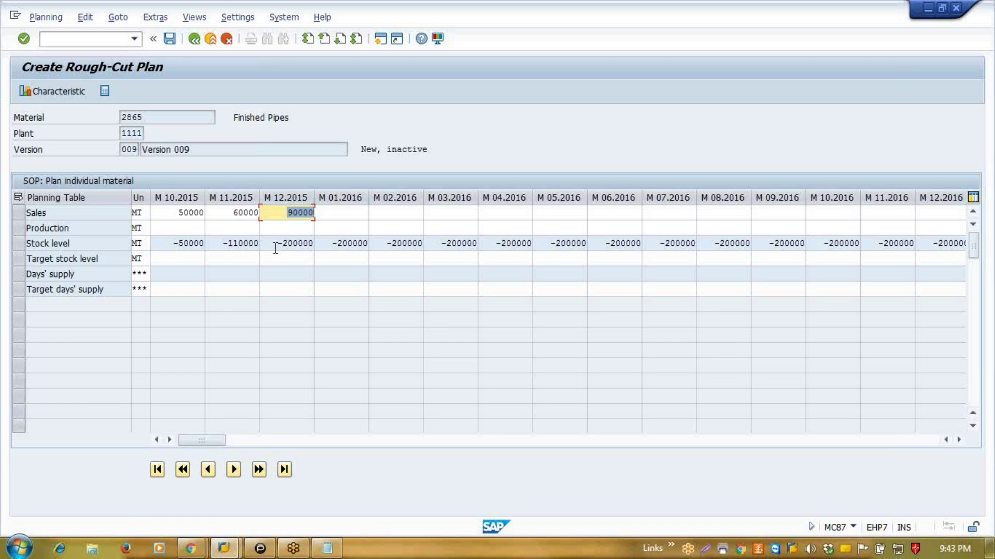
- Create the production plan synchronous to sales
left_click(71, 212)
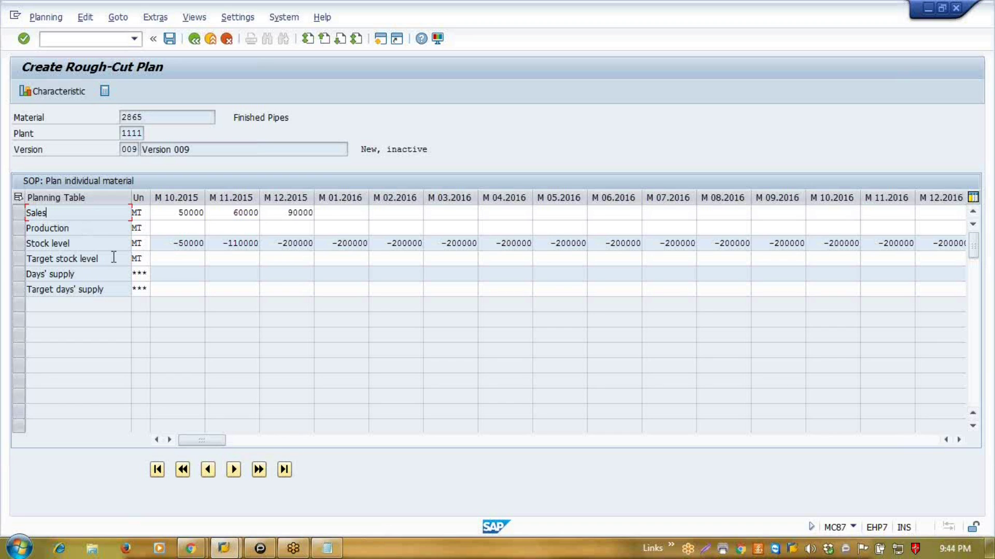
left_click(186, 259)
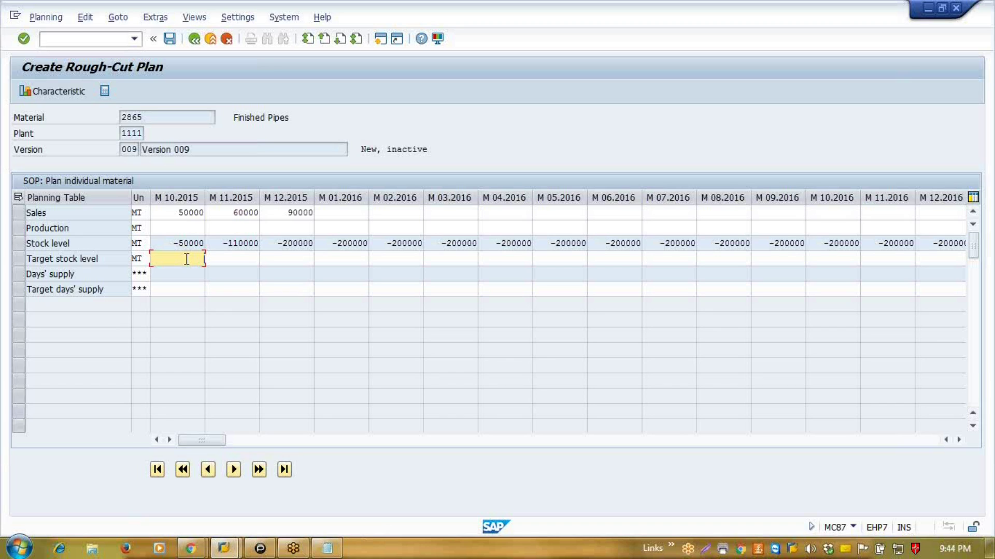
left_click(83, 20)
mouse_move(101, 67)
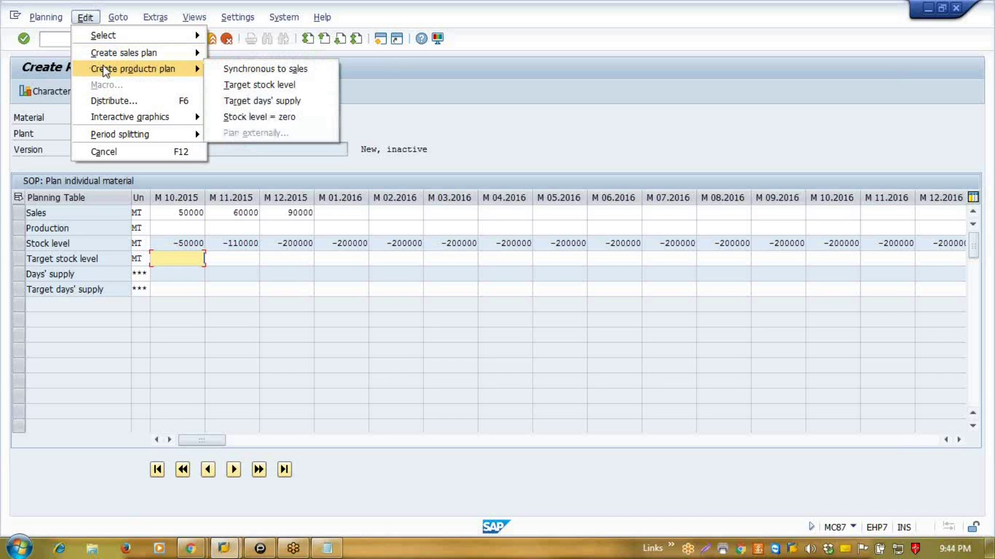
left_click(234, 72)
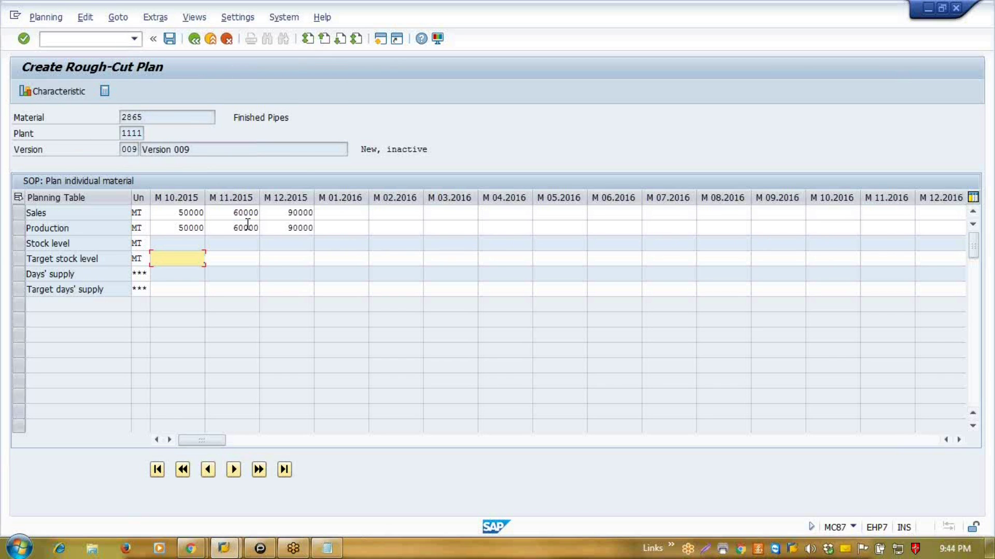
- Set the production quantity for M 10.2015 to 40000
left_click(178, 218)
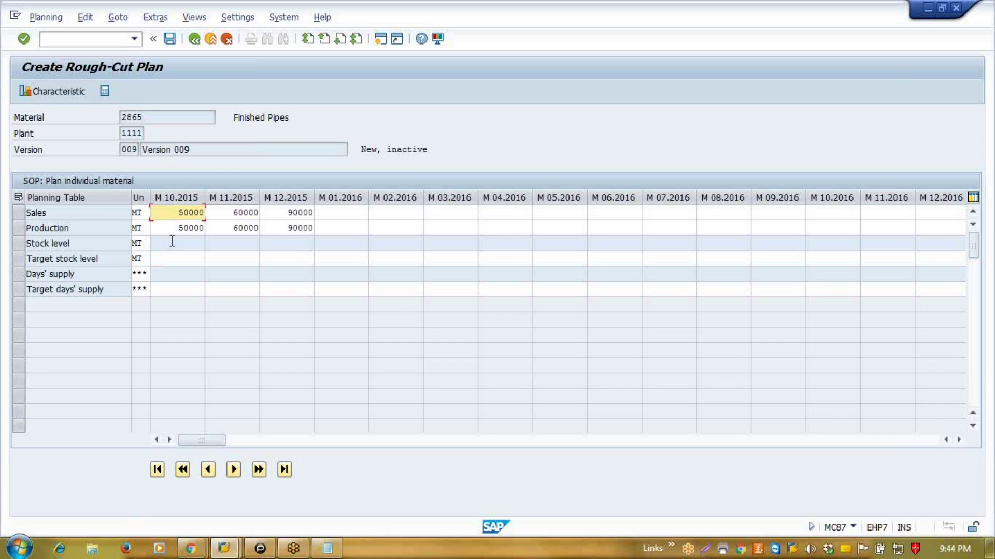
left_click(176, 231)
key("Delete")
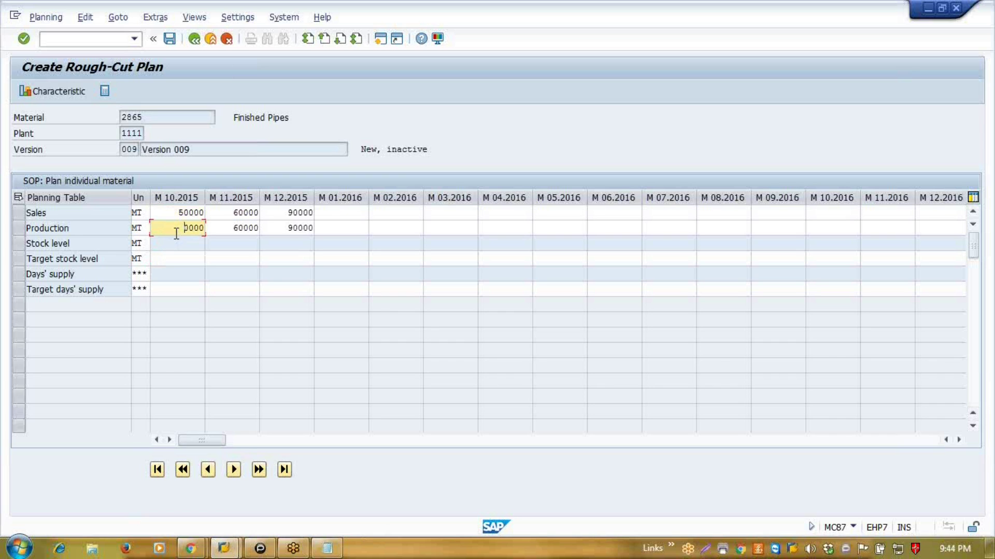
key("Return")
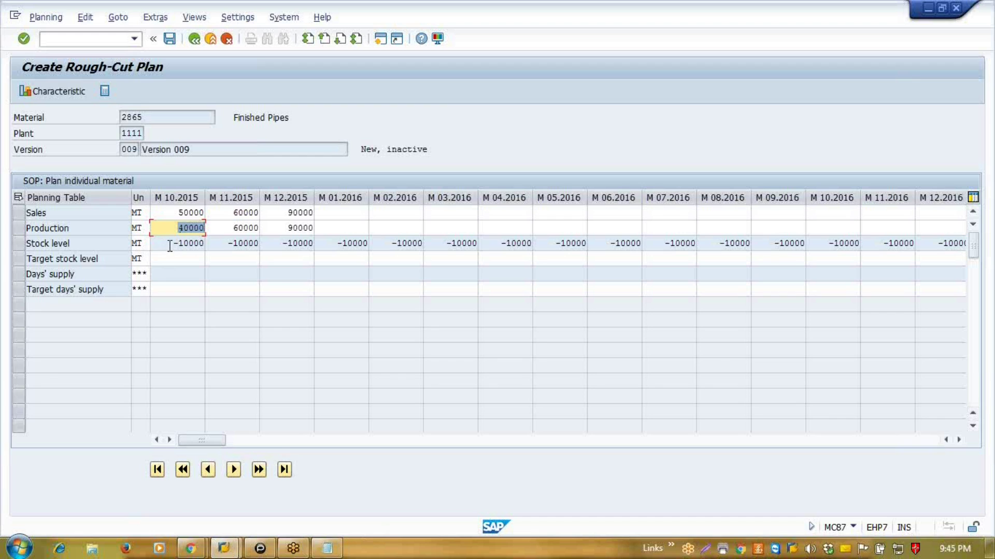
left_click(180, 244)
left_click_drag(180, 244, 205, 245)
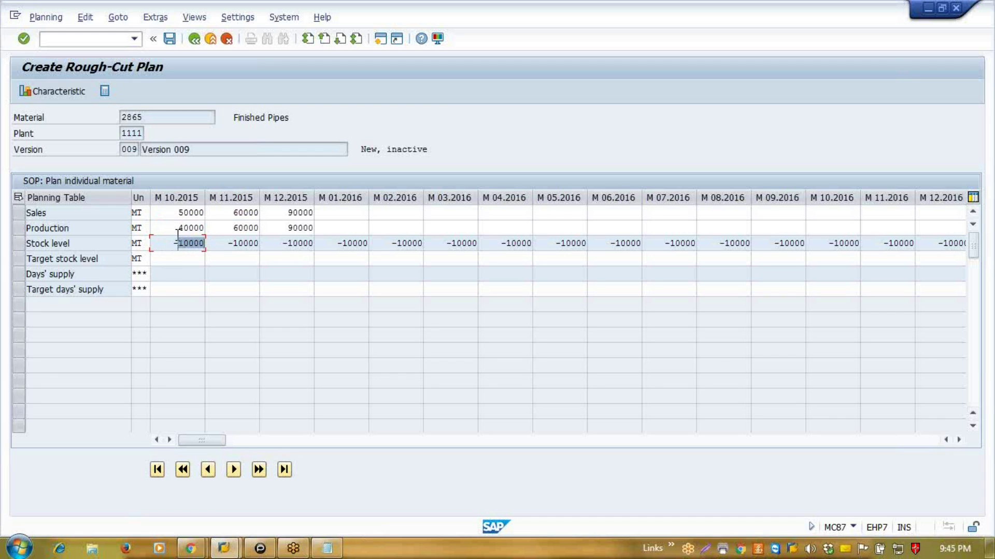
left_click(179, 213)
left_click_drag(178, 214, 211, 230)
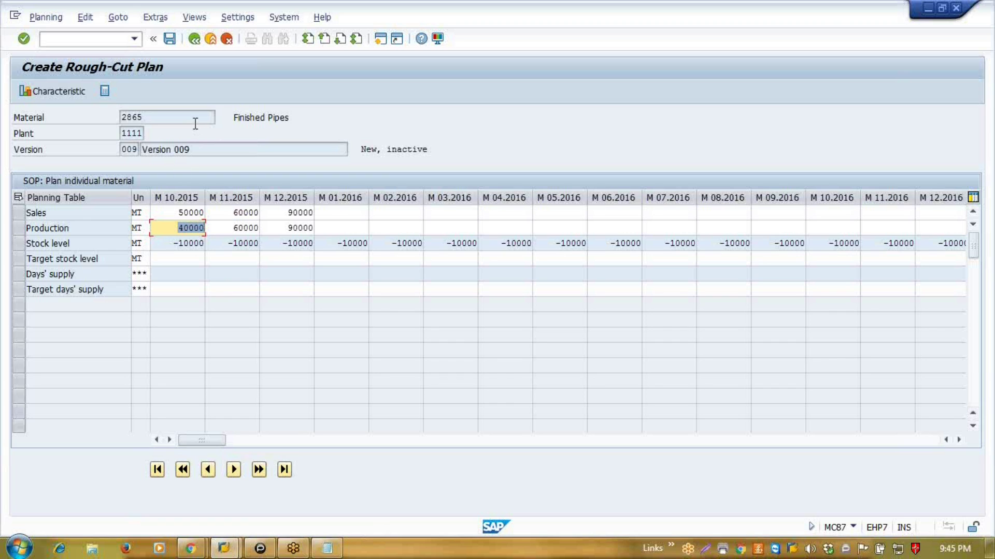
left_click_drag(177, 117, 110, 117)
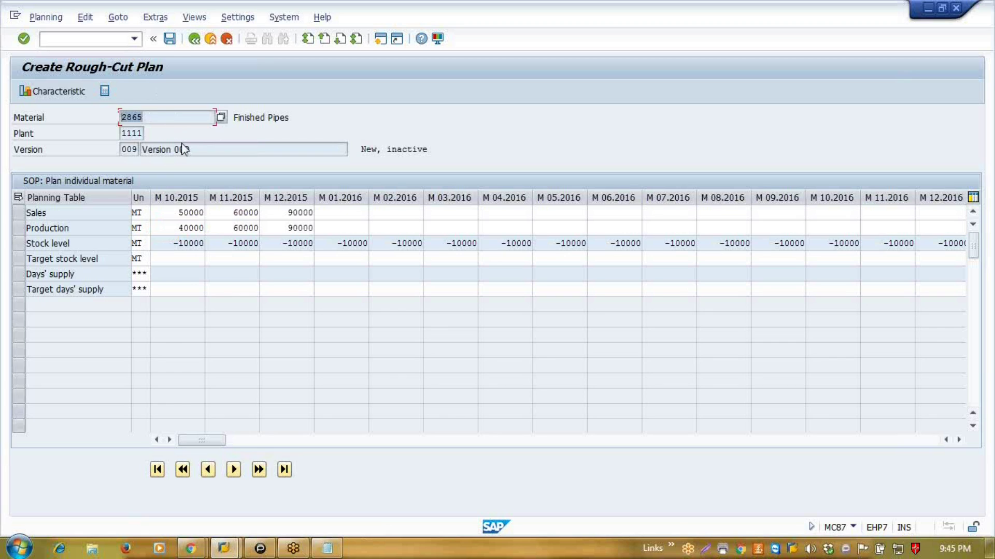
- Save the rough-cut plan for material 2865 and leave plan creation
left_click(170, 40)
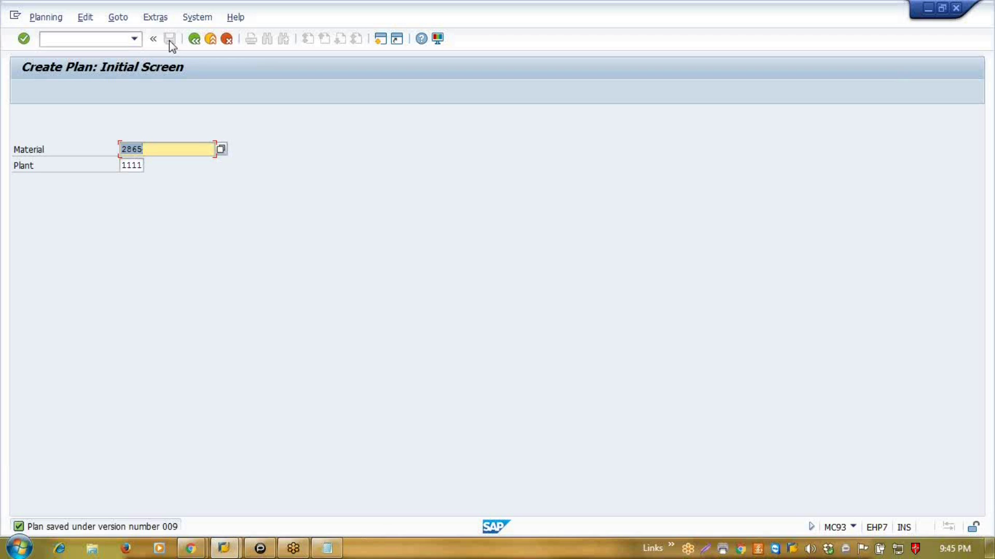
key("F3")
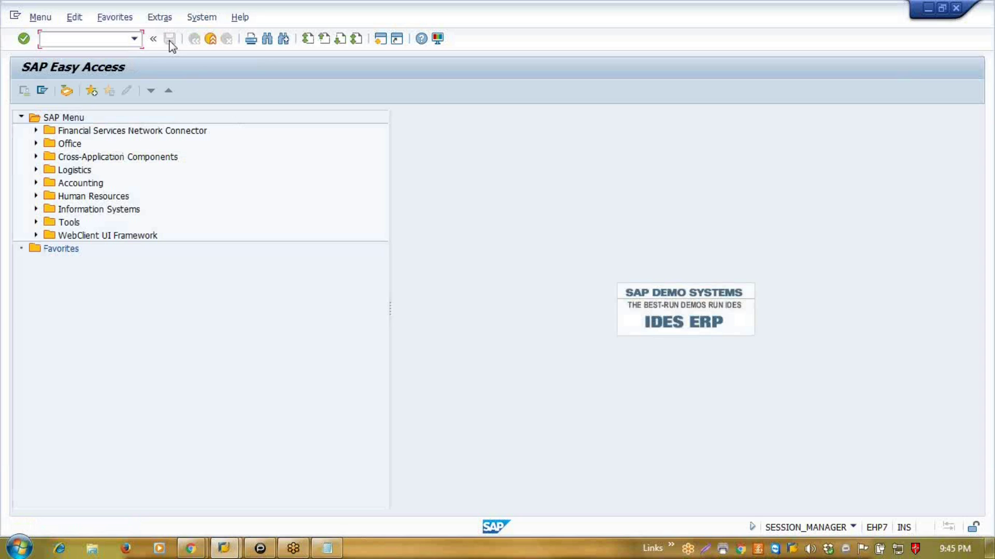
- Open transaction MC78 for copying planning versions and choose version 009 as the source version
type("mc78")
key("Return")
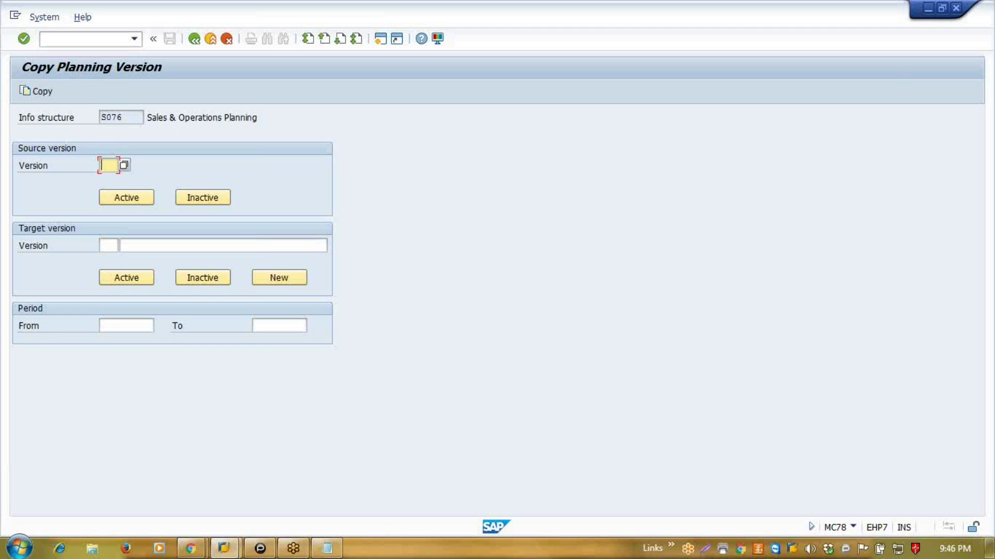
left_click(125, 166)
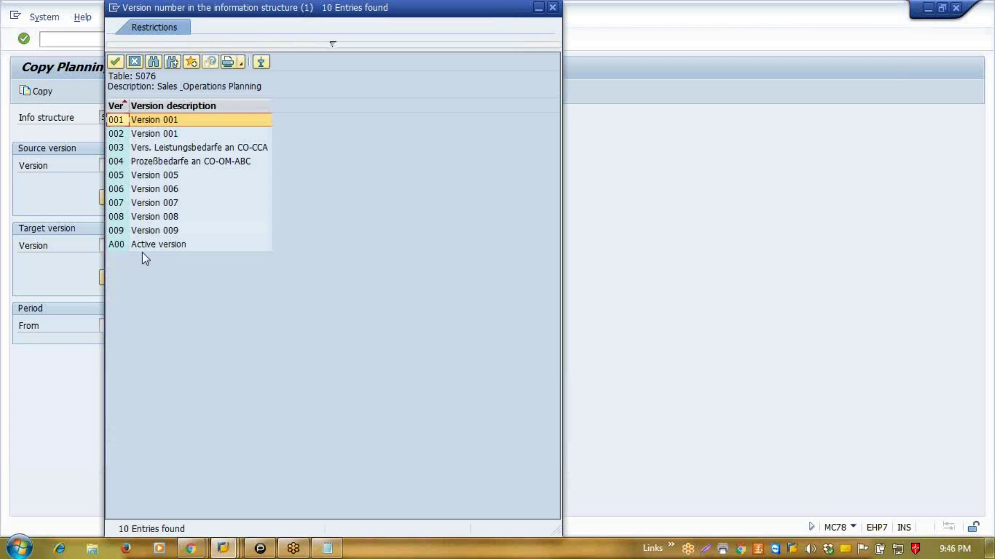
left_click(166, 234)
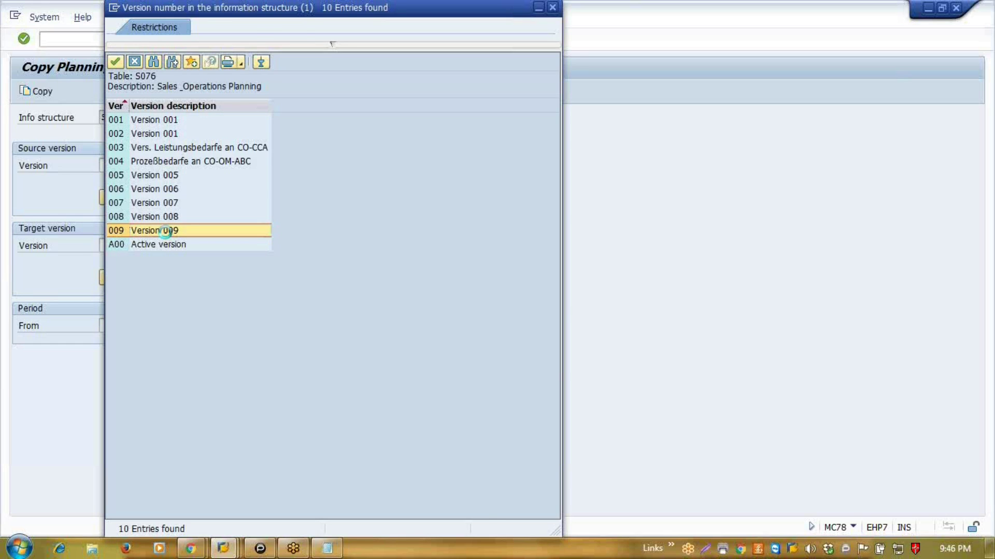
double_click(167, 231)
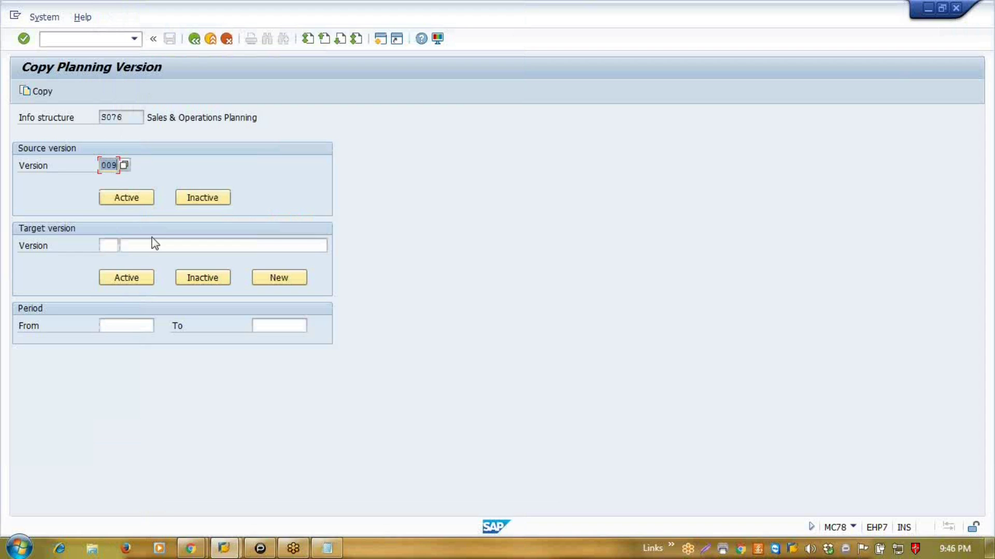
- Set the target version of the copy to A00
left_click(110, 246)
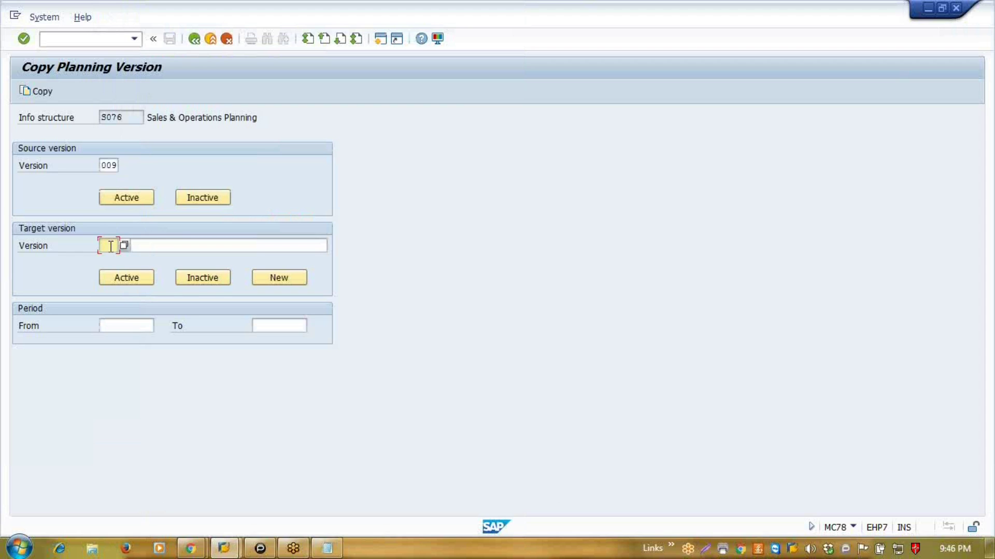
left_click(110, 246)
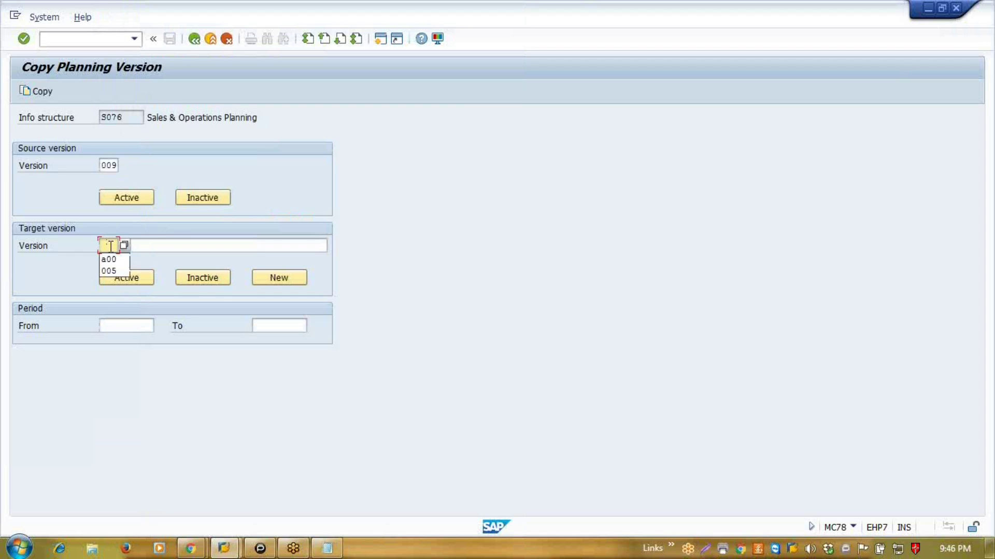
key("Down")
key("Return")
key("Return")
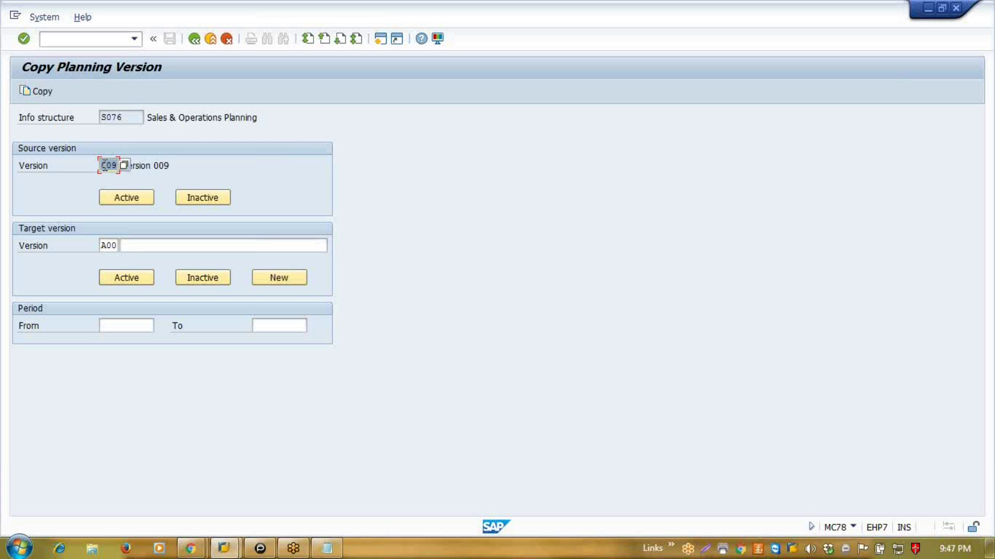
- Copy planning version 009 to A00, agreeing to reset the target version, and leave the copy transaction
left_click(112, 166)
left_click(110, 241)
left_click(41, 91)
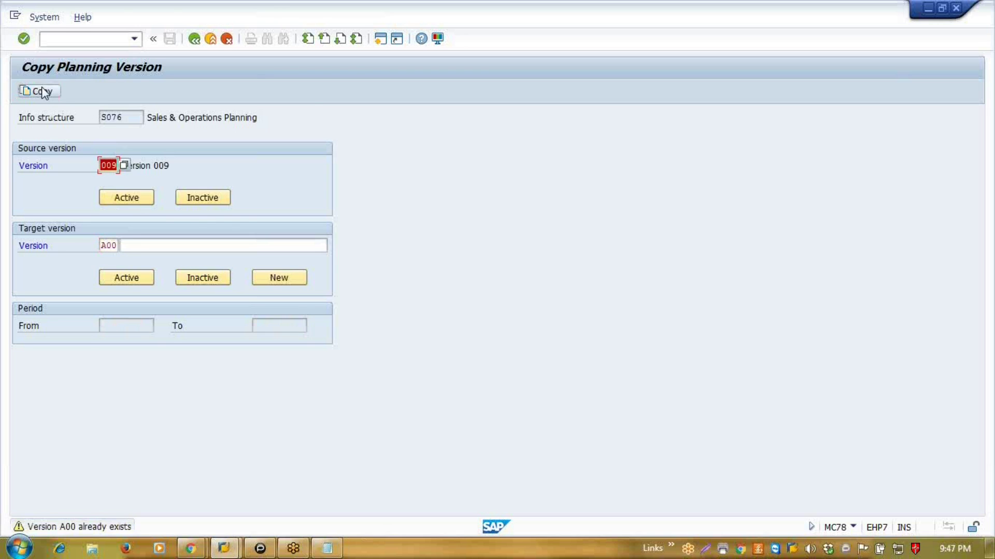
left_click(43, 92)
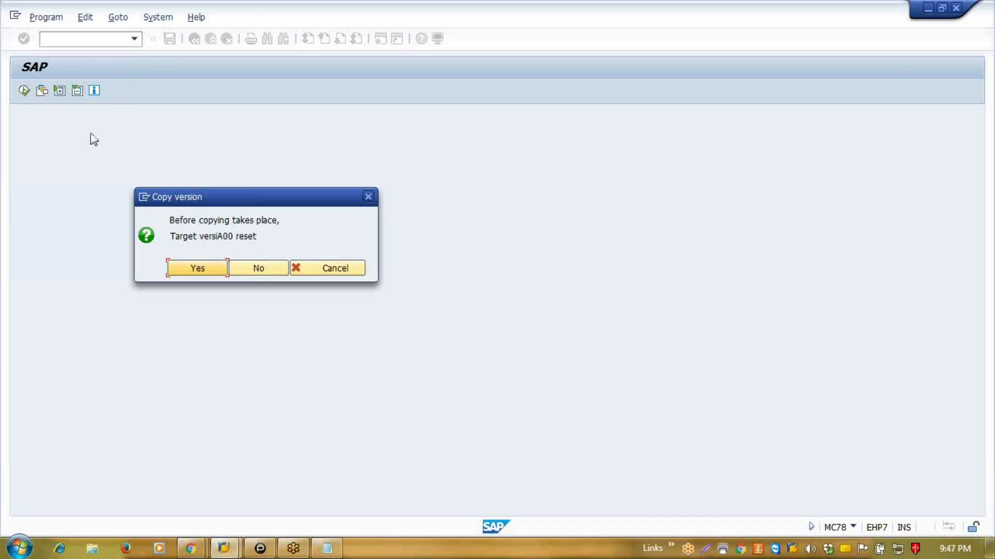
left_click(213, 269)
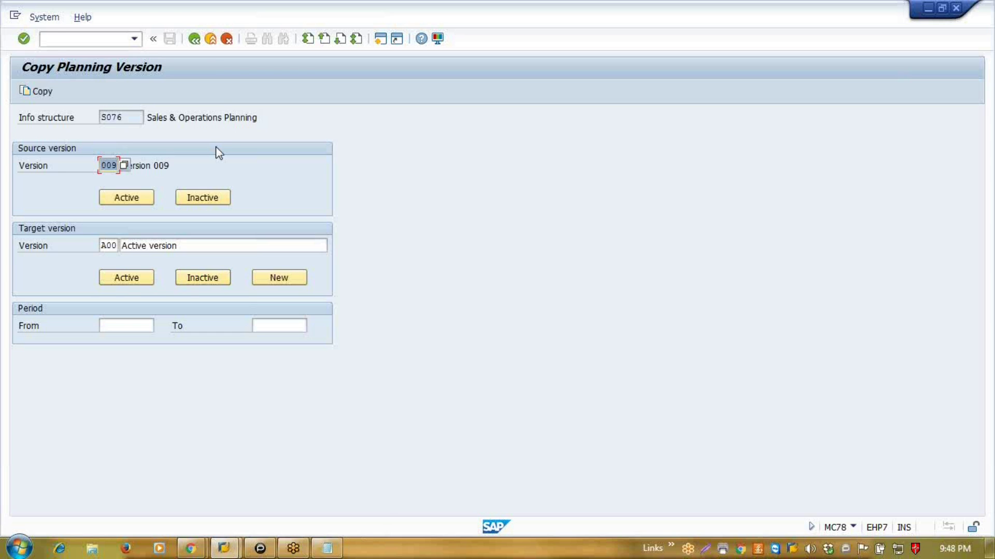
key("F3")
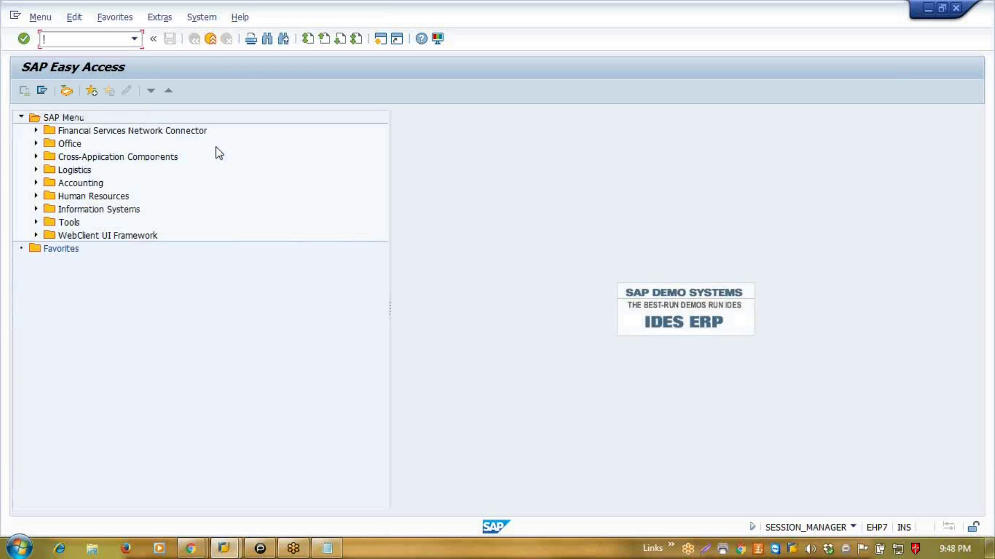
- Open transaction MC74 and set the start date of the demand management transfer to 01.12.2015
type("mc74")
key("Return")
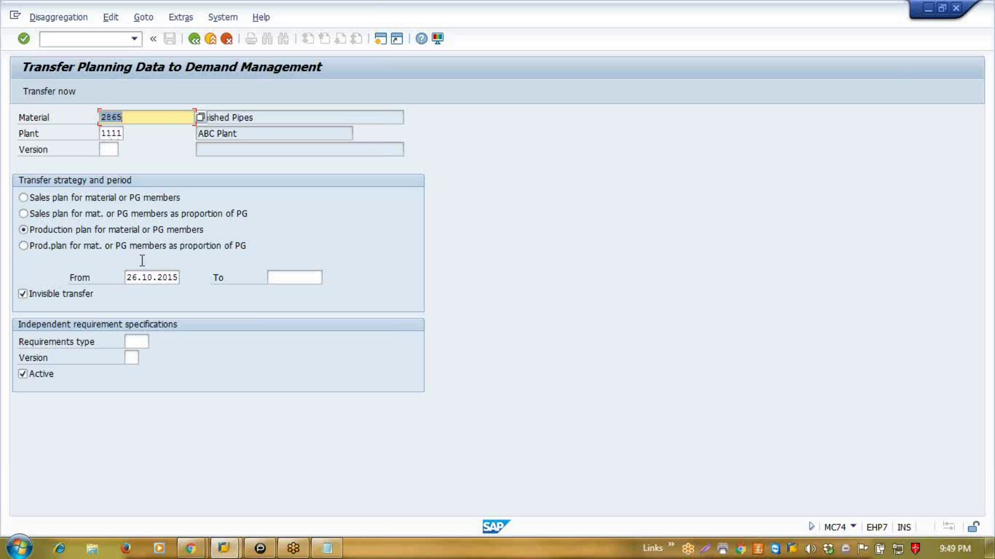
left_click(125, 276)
key("Delete")
key("Delete")
key("Delete")
key("Delete")
key("Delete")
key("Delete")
key("Delete")
key("Delete")
key("Delete")
key("Delete")
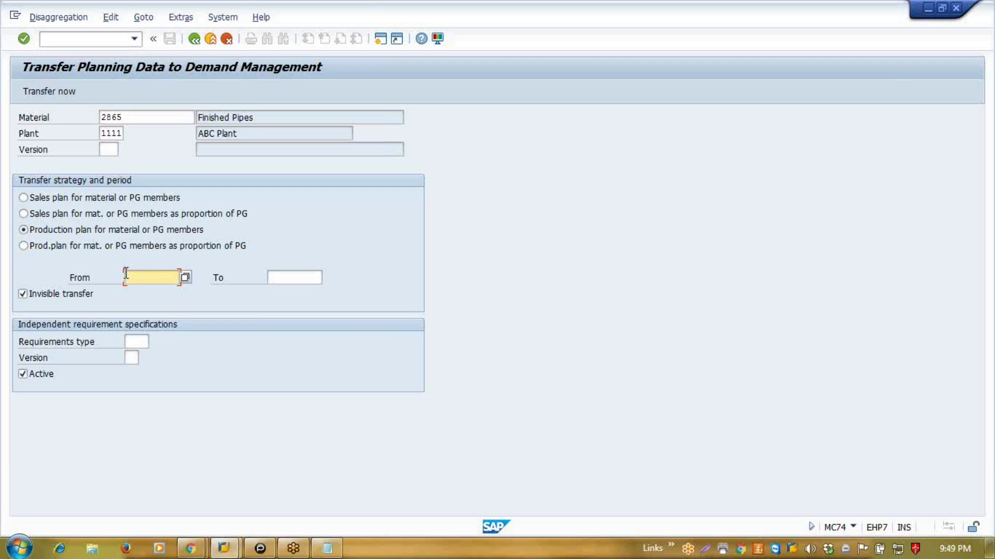
key("Return")
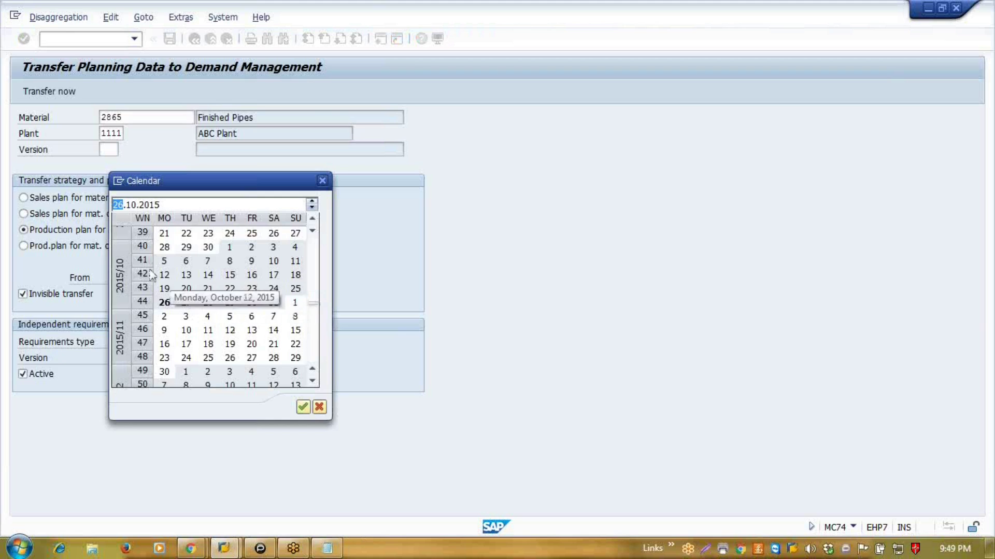
key("Escape")
type("01.12.2015")
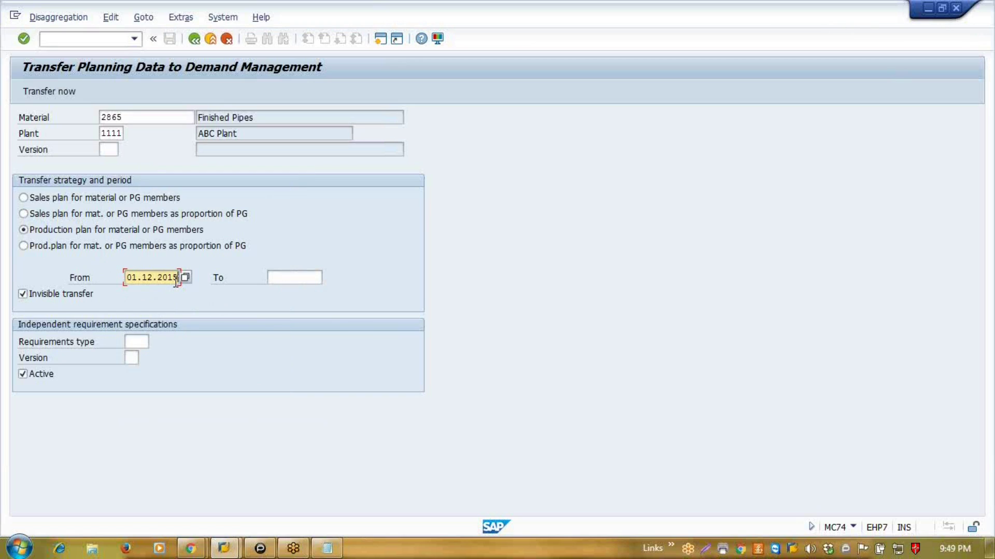
- Set the transfer end date to 31.12.2015 and accept A00 as the active version
key("Tab")
type("3")
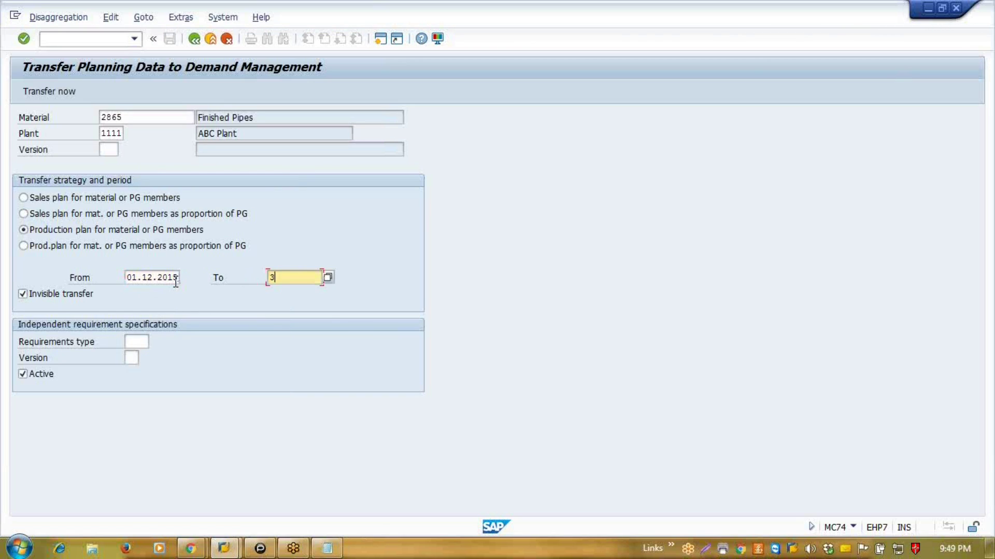
type("1.12.2015")
key("Return")
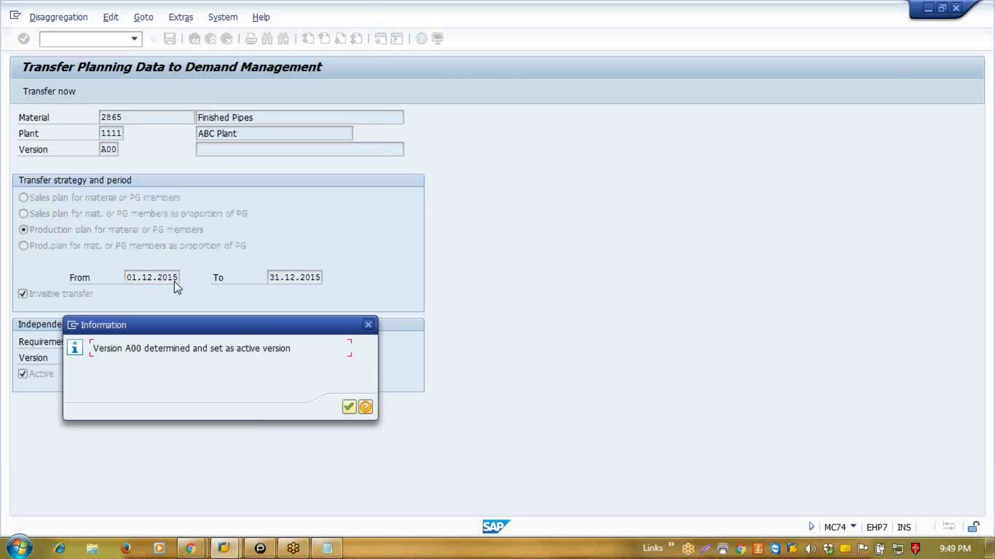
key("Return")
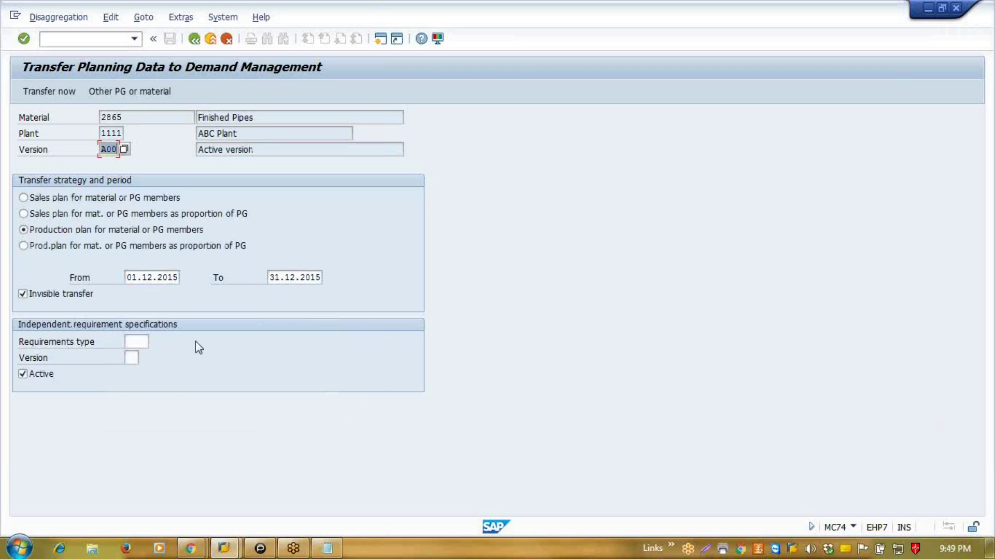
- Look up the requirements types and choose LSF, Make-to-stock production, for the independent requirements
left_click(147, 345)
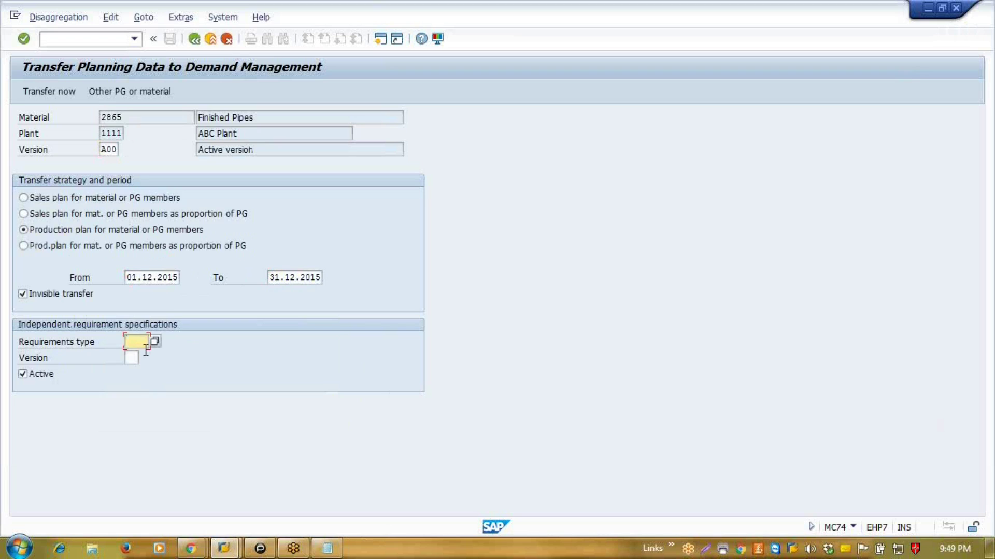
left_click(133, 357)
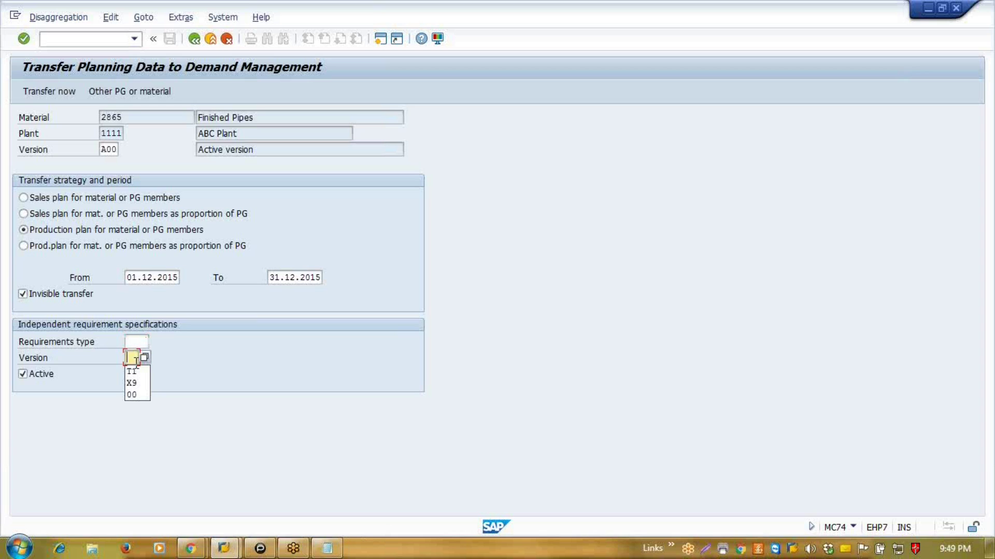
left_click(136, 343)
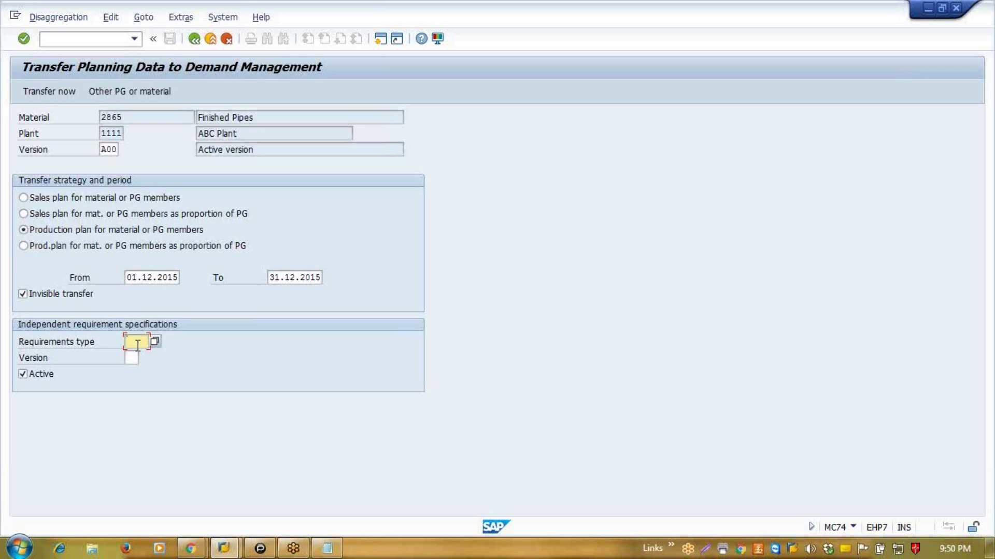
left_click(159, 348)
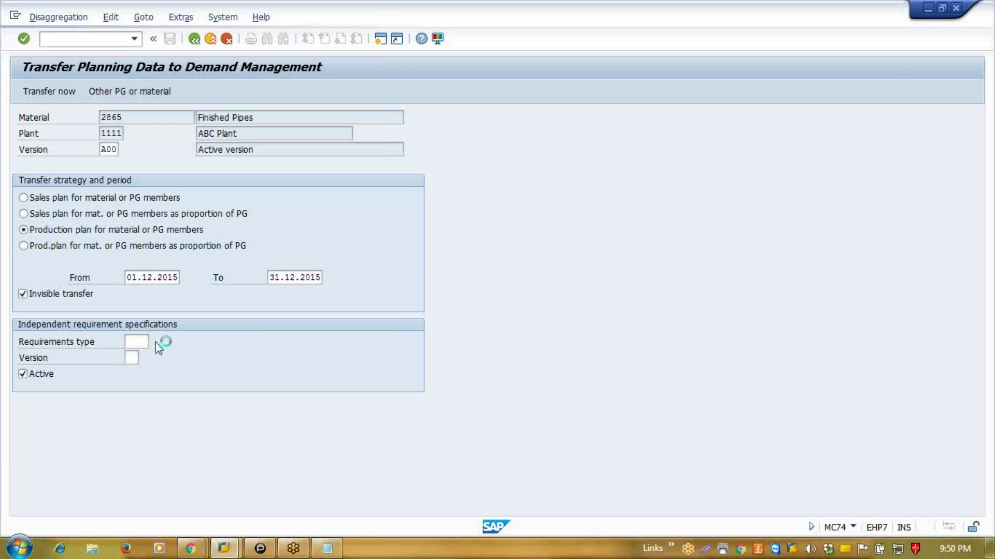
left_click(162, 344)
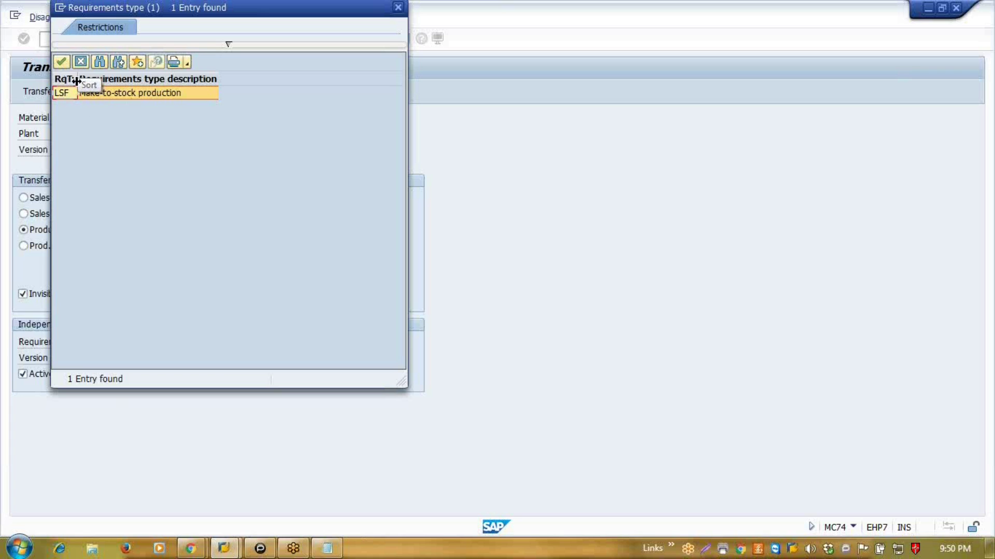
left_click_drag(76, 81, 108, 82)
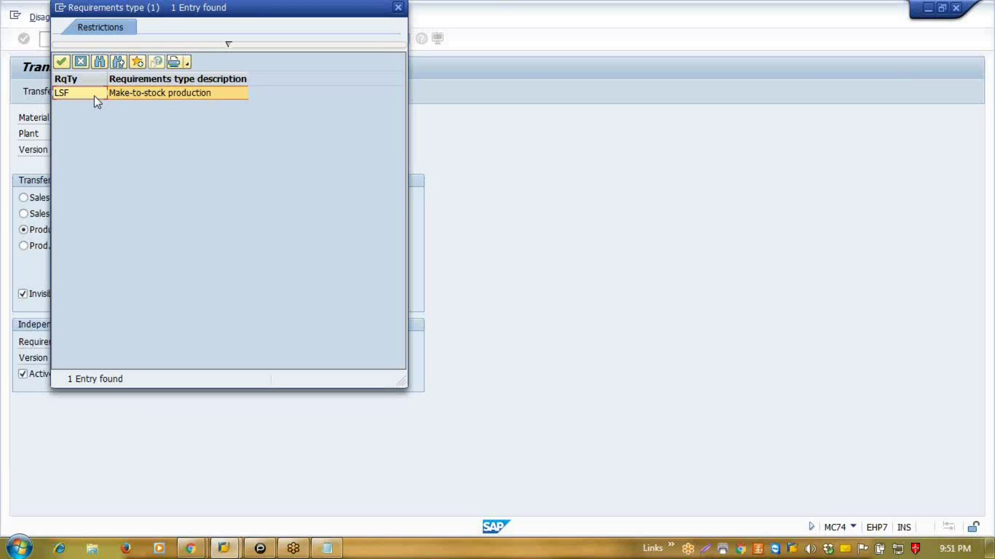
double_click(96, 101)
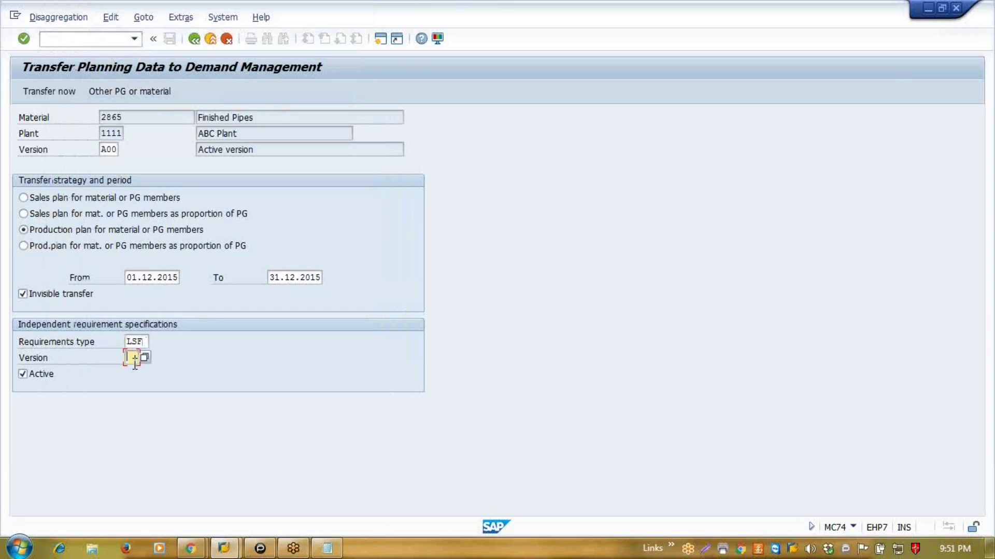
- Choose version 10, SIMULATION 10, for the independent requirements and transfer the planning data to demand management
key("Return")
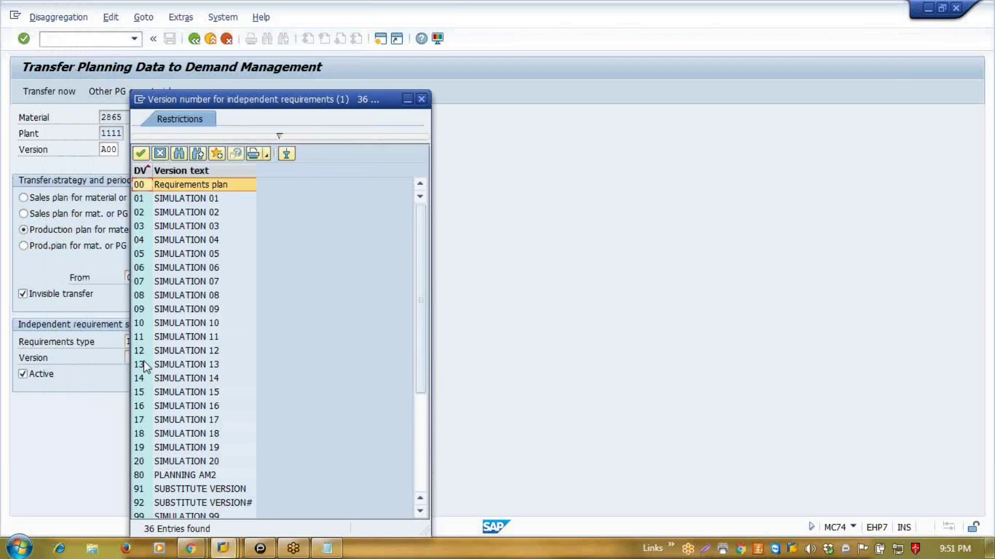
left_click_drag(246, 105, 254, 69)
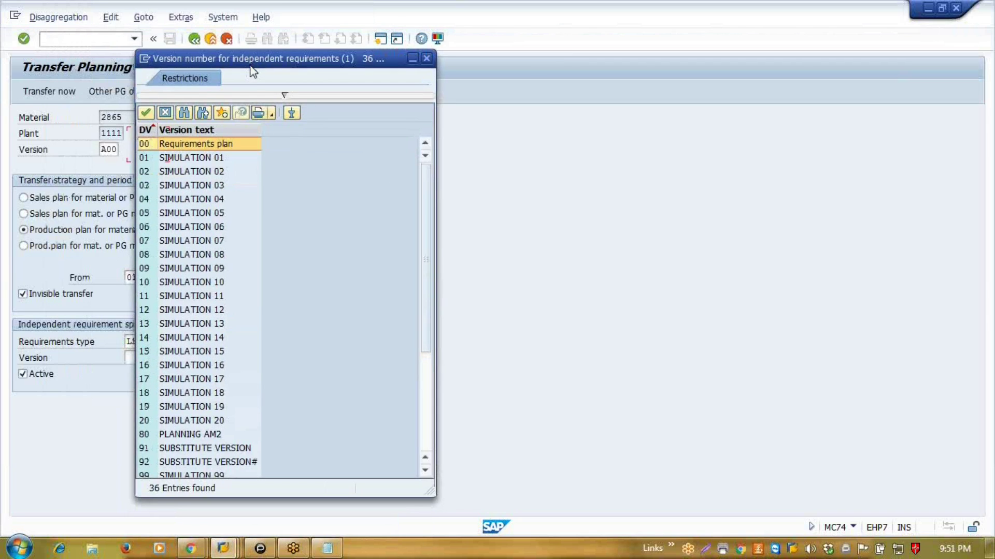
left_click(165, 113)
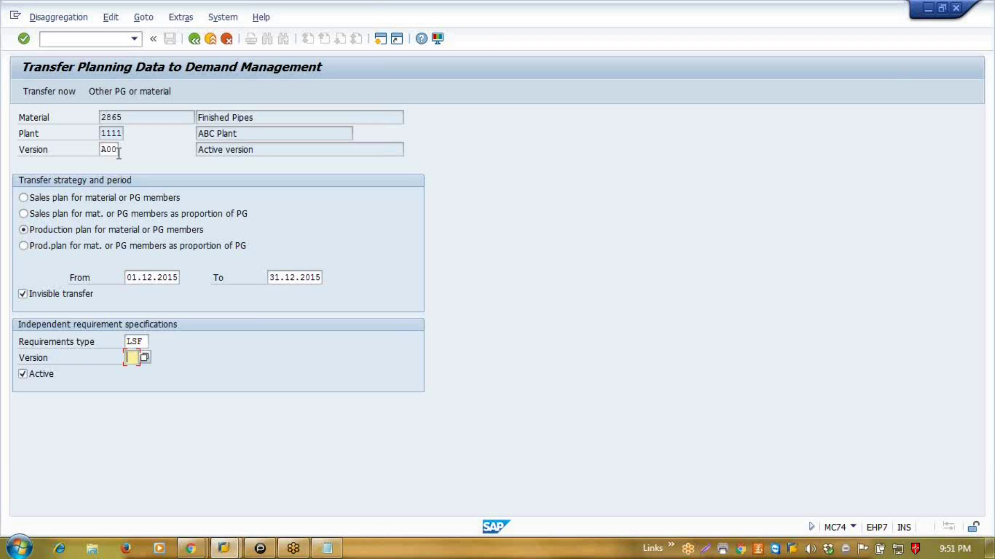
key("BackSpace")
key("F4")
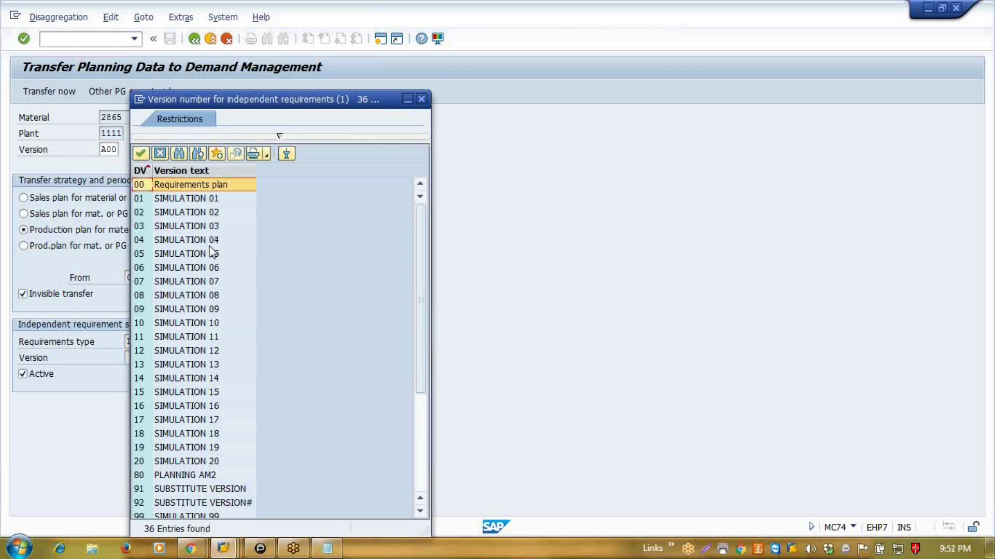
double_click(210, 322)
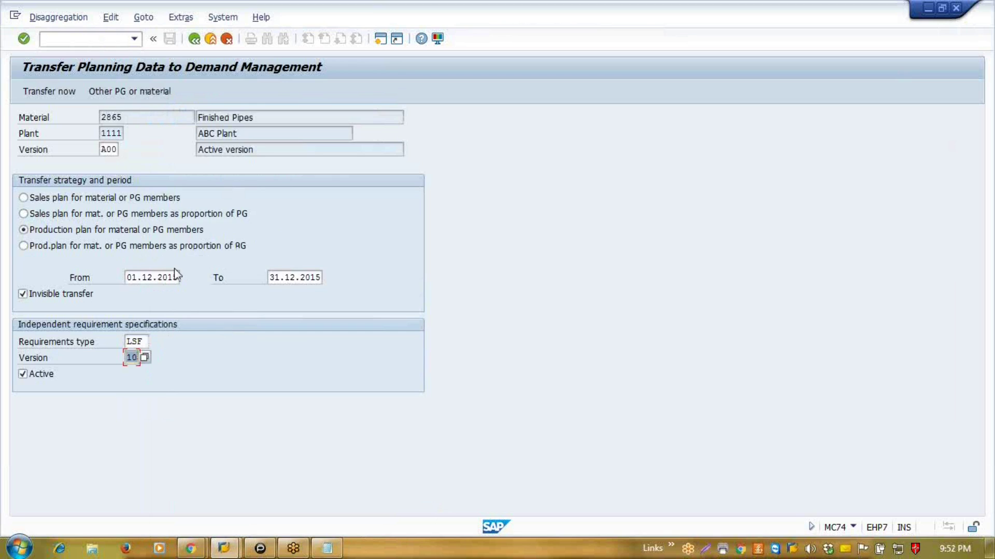
left_click(64, 93)
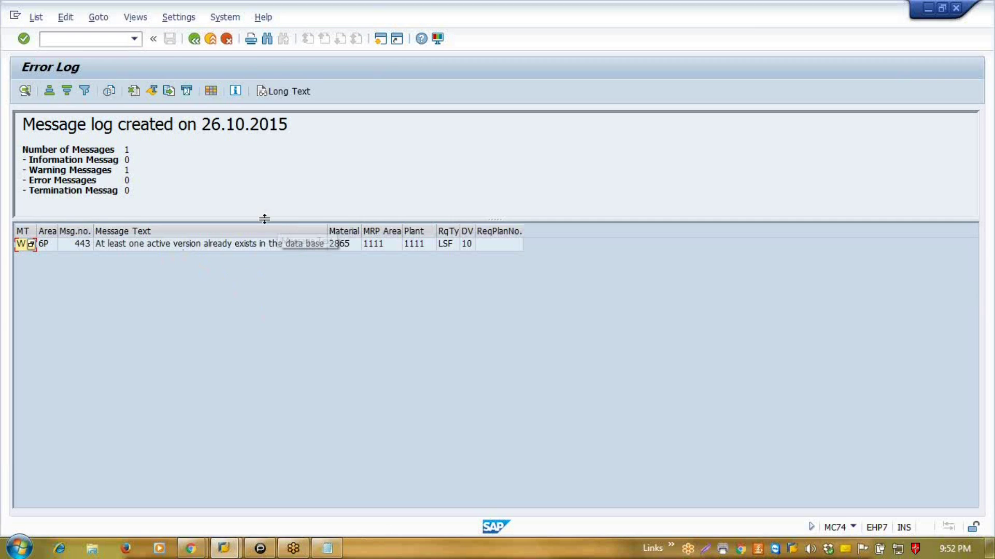
- Open transaction MD61 in a new session and choose version 10, SIMULATION 10, for material 2865 in plant 1111
left_click(380, 39)
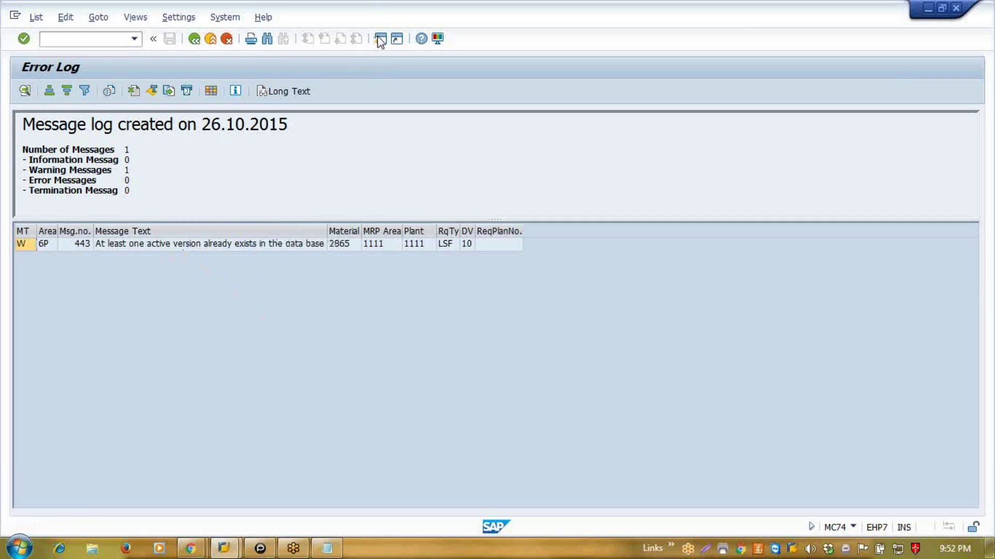
type("m")
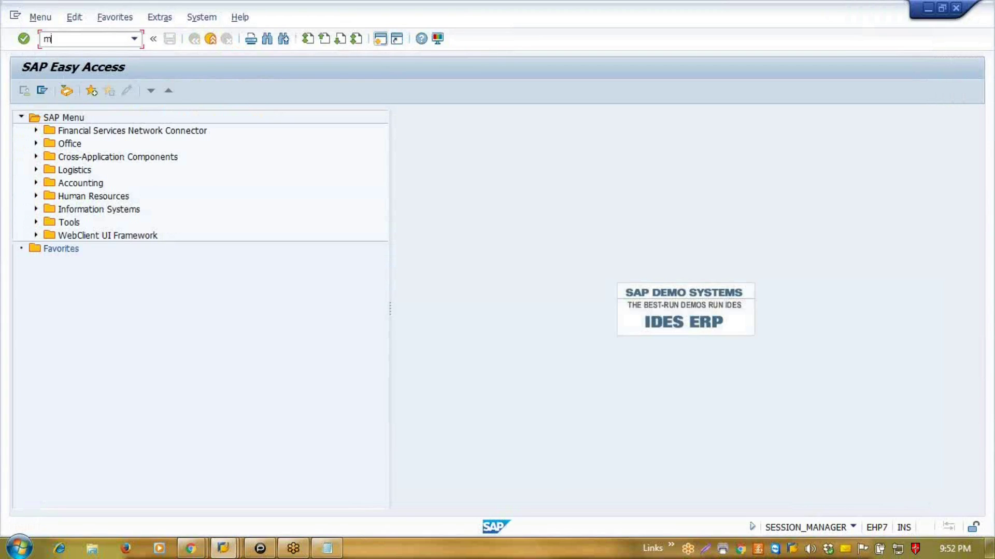
type("d61")
key("Return")
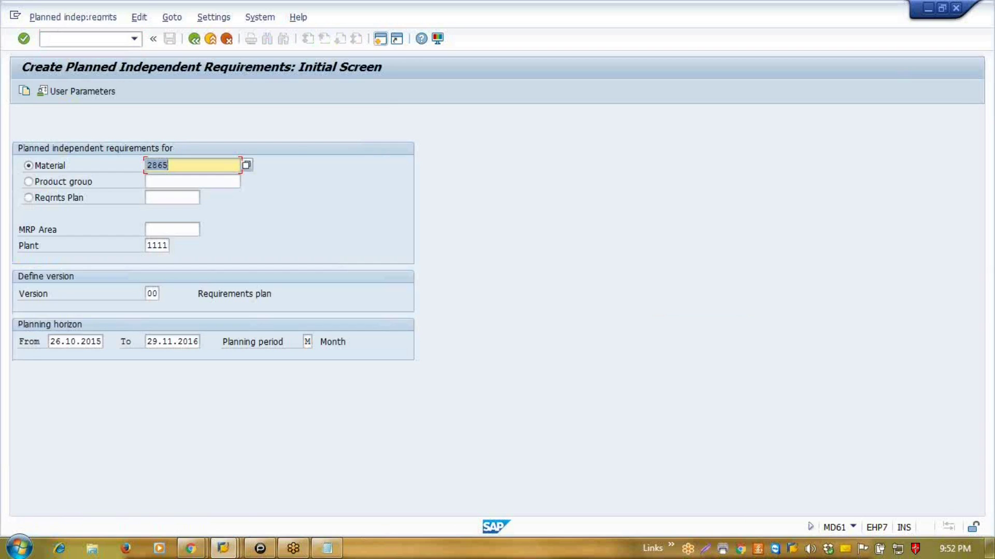
left_click(153, 298)
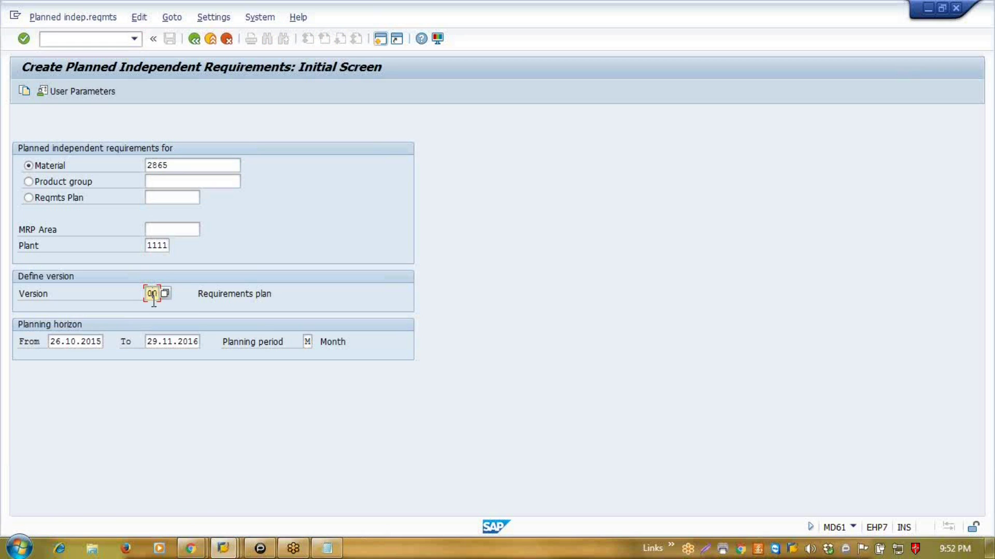
left_click(165, 293)
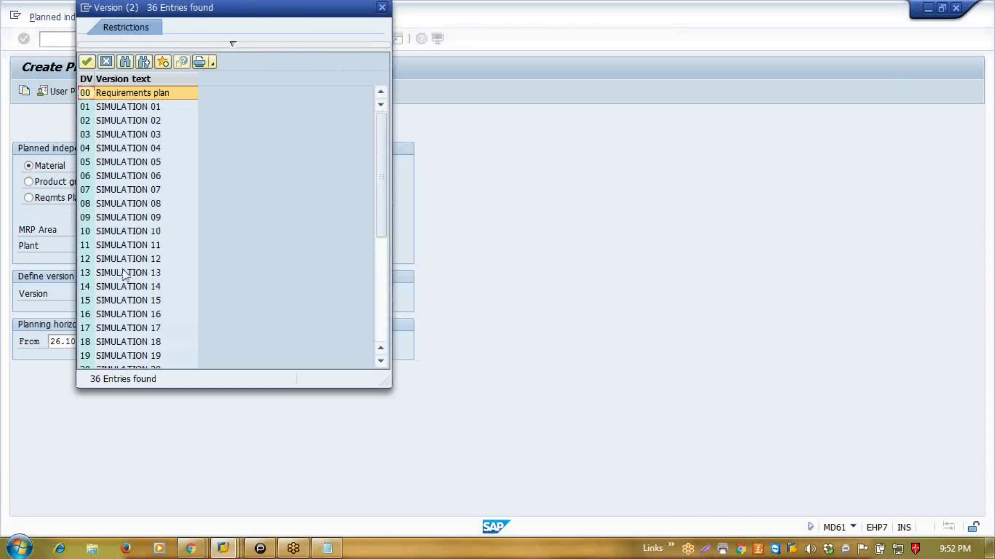
left_click(125, 233)
double_click(125, 233)
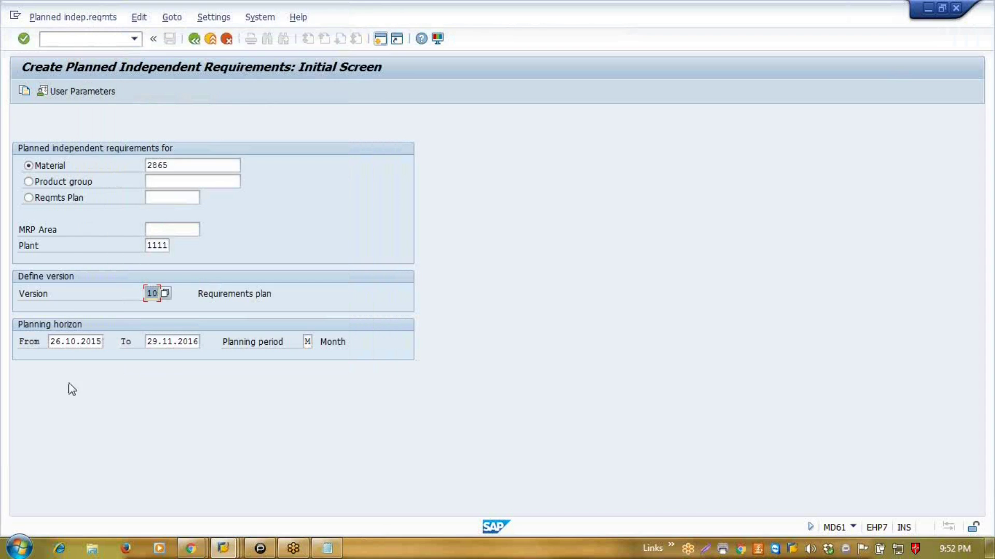
- Set the planning horizon of the planned independent requirements to run from 01.12.2015 to 31.12.2015
double_click(53, 342)
key("BackSpace")
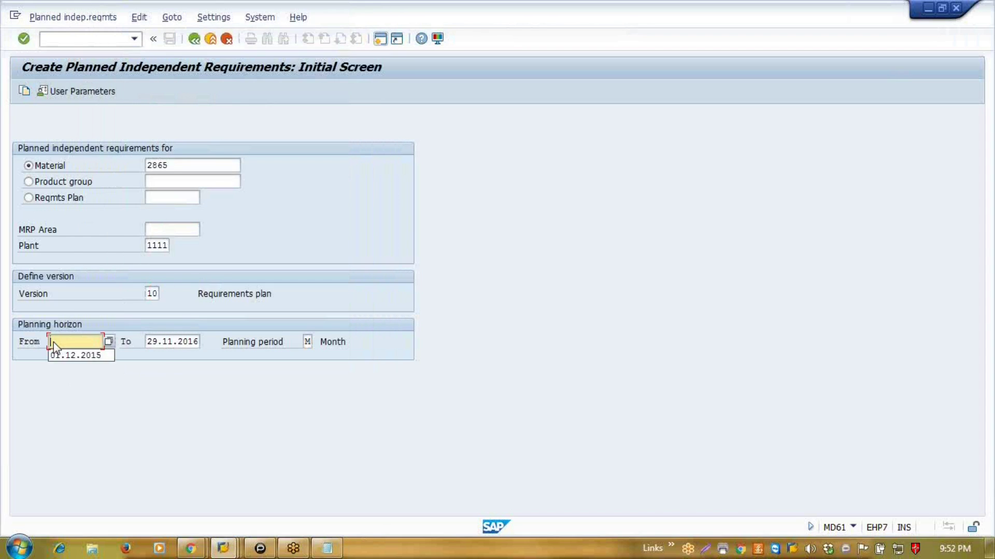
key("Down")
key("Return")
key("Tab")
key("BackSpace")
key("Down")
key("Return")
- Return to the MC74 session, leave the error log and set the transfer period from 01.12.2015 to 31.12.2015
key("alt+Tab")
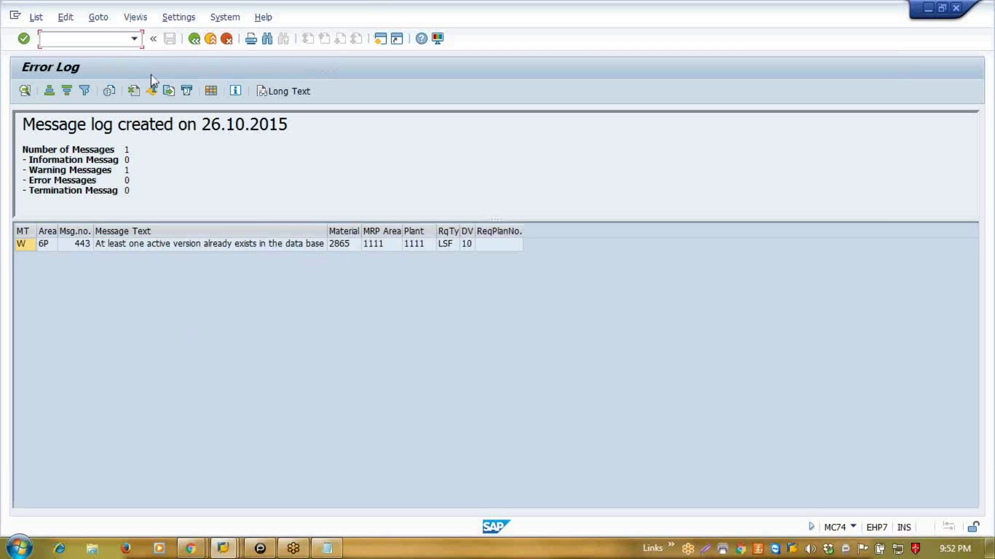
left_click(194, 38)
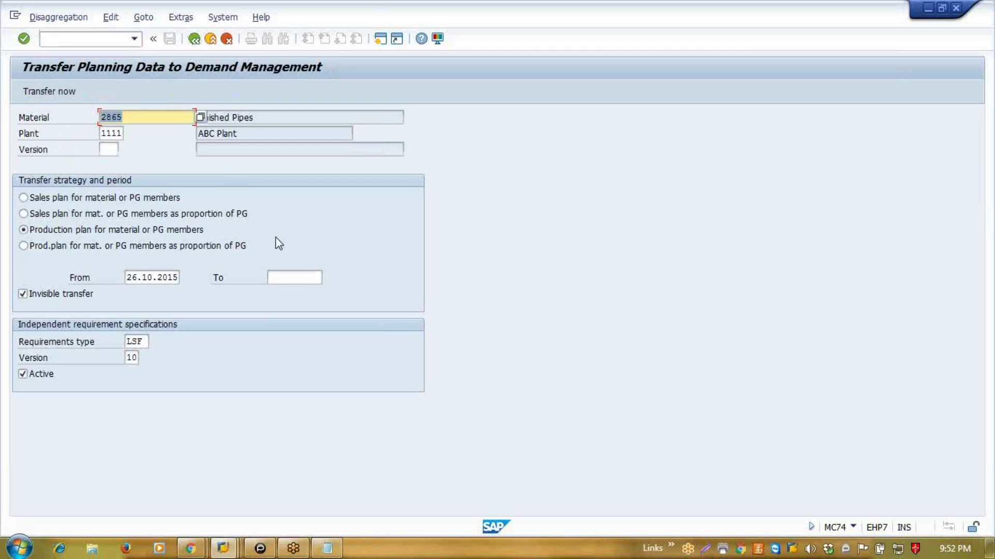
double_click(137, 277)
key("Down")
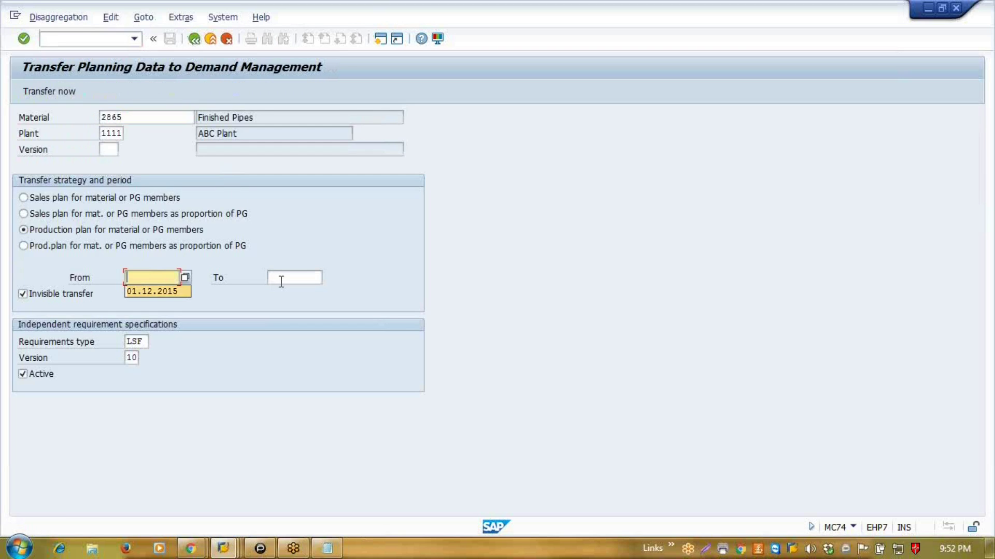
key("Return")
key("Tab")
key("Down")
key("Return")
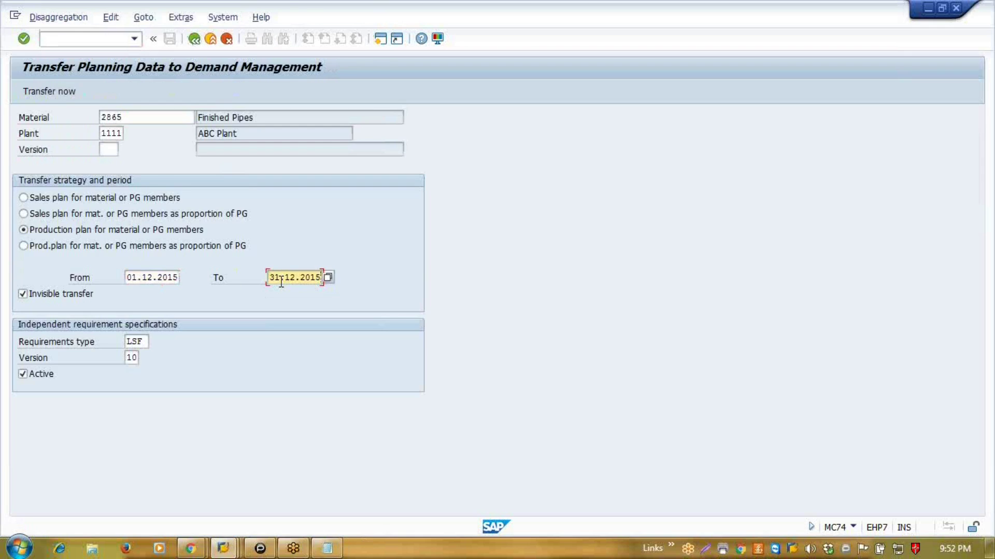
- Display the planning table of planned independent requirements for material 2865 in the MD61 session
key("F8")
key("Return")
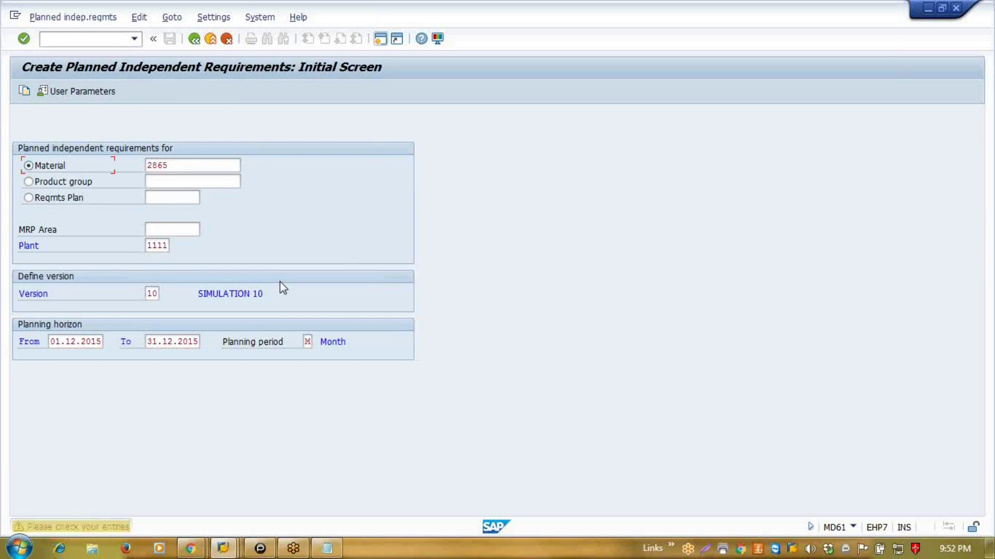
key("Return")
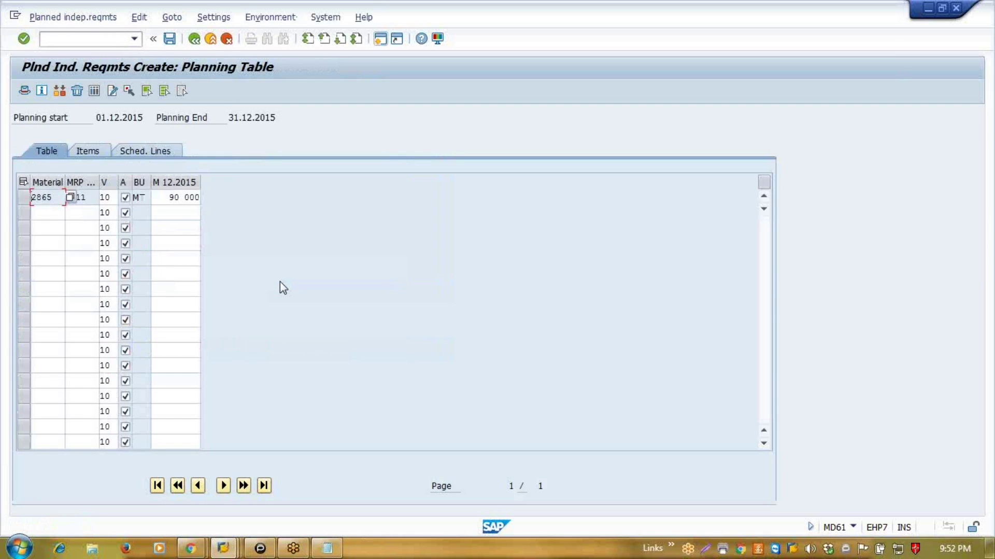
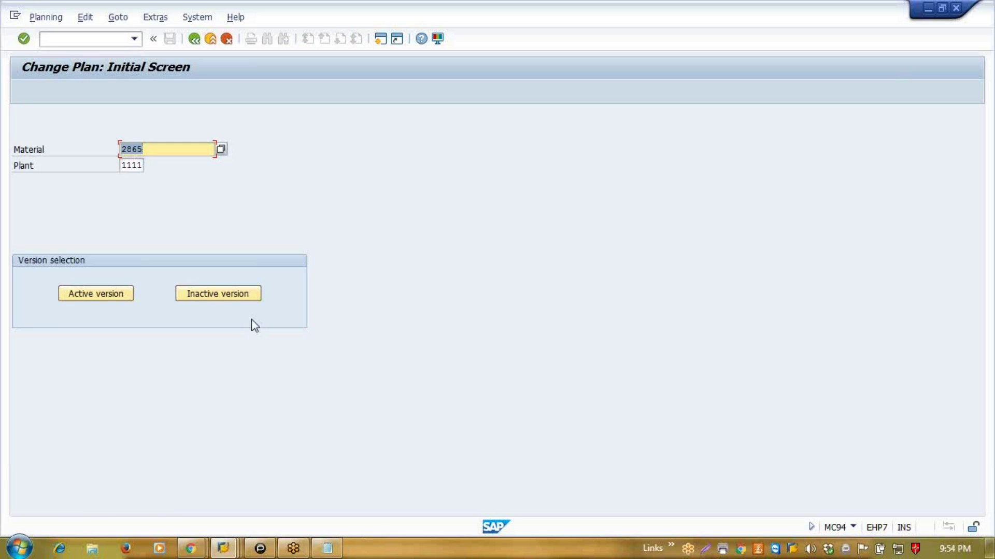
- Review the list of inactive plan versions and the rough-cut plan of active version A00, leaving without saving
left_click(226, 297)
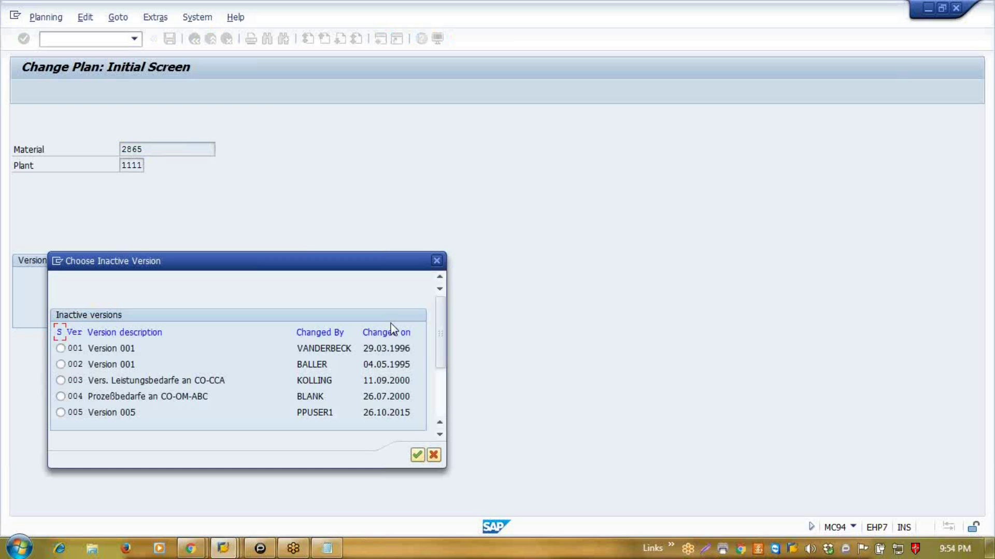
left_click(438, 402)
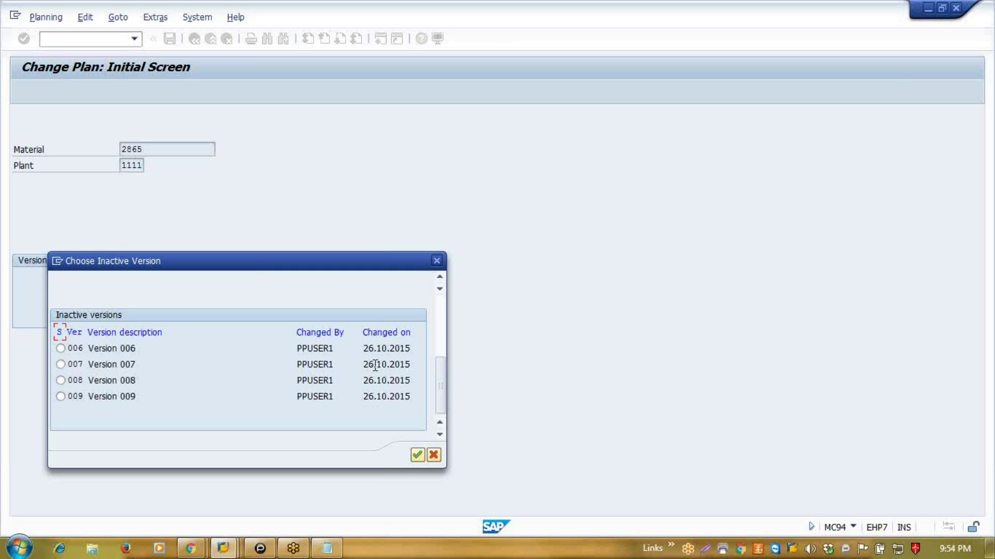
left_click(434, 455)
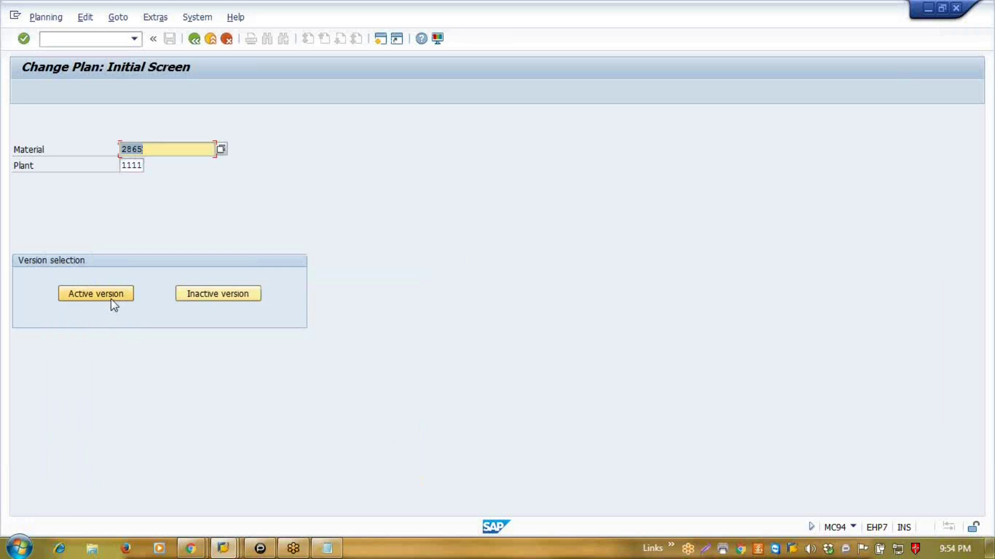
left_click(112, 298)
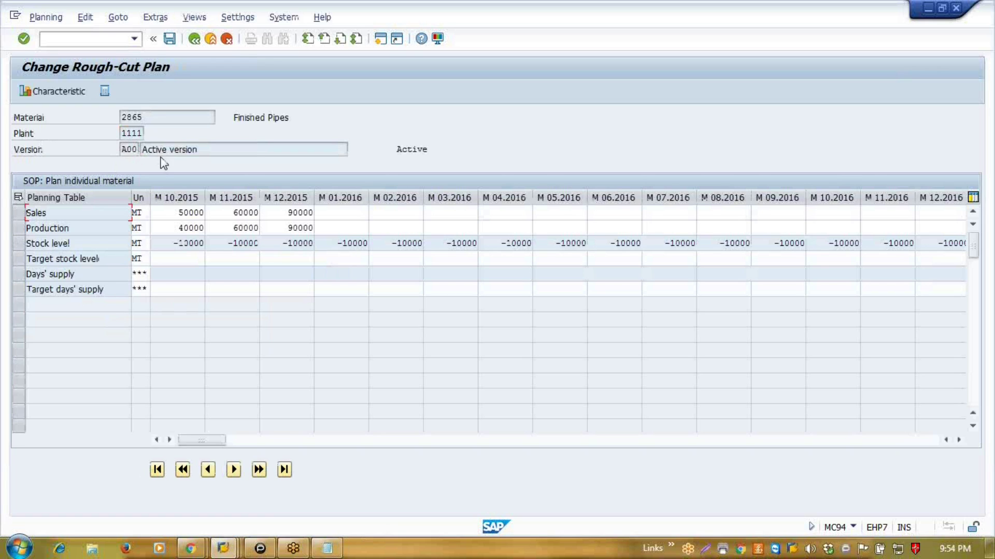
left_click(126, 150)
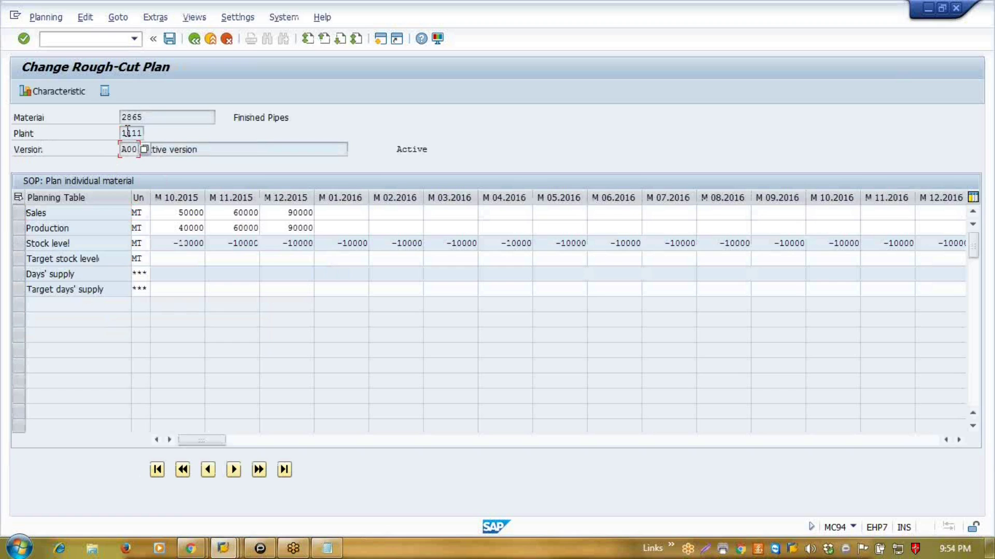
left_click(194, 39)
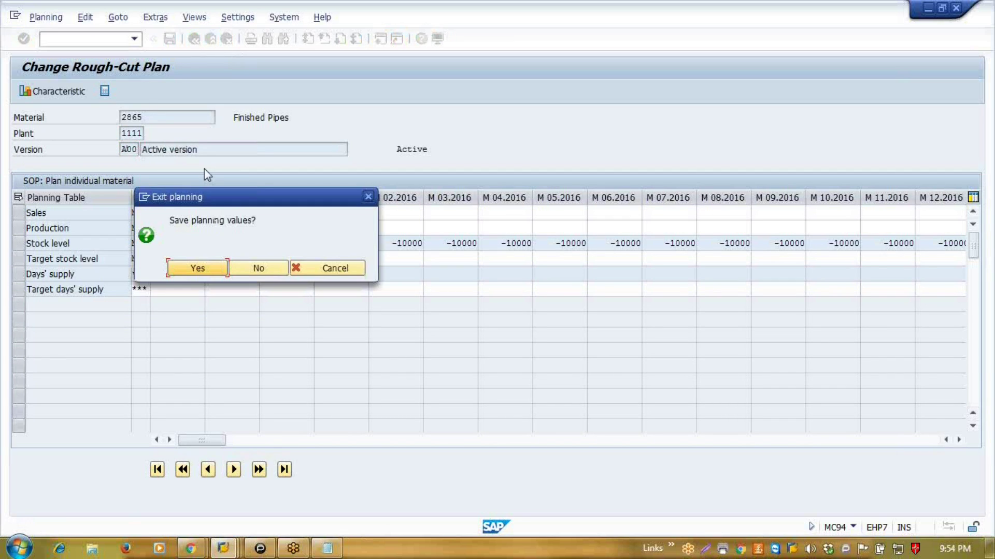
left_click(255, 269)
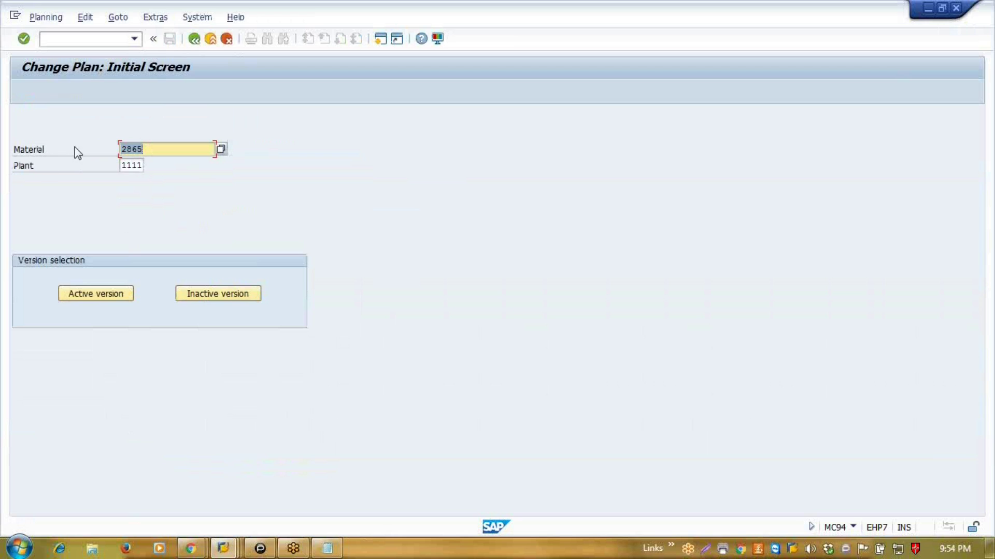
- Open inactive version 009 of the plan and set the sales quantity for month 12.2015 to 80000
left_click(210, 295)
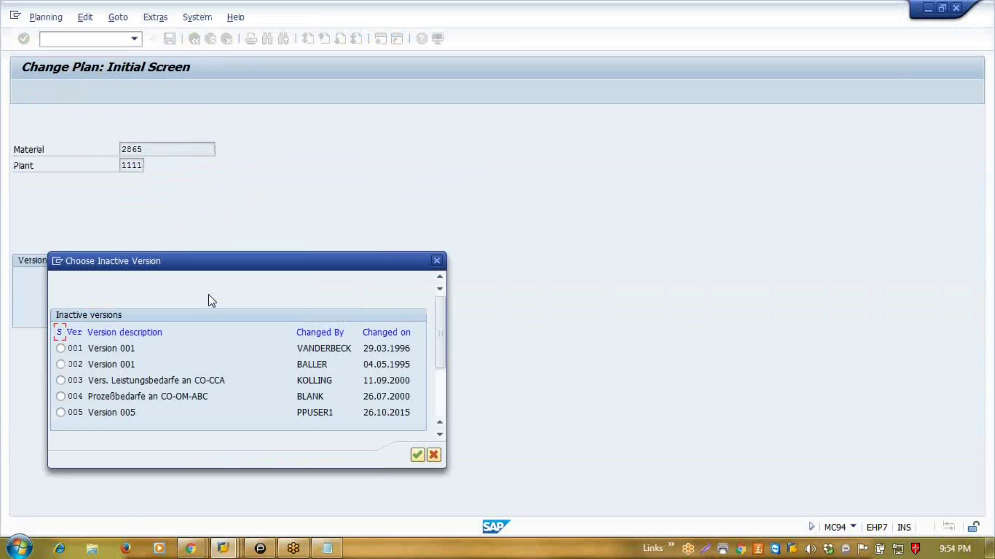
scroll(193, 375, "down", 2)
left_click(61, 397)
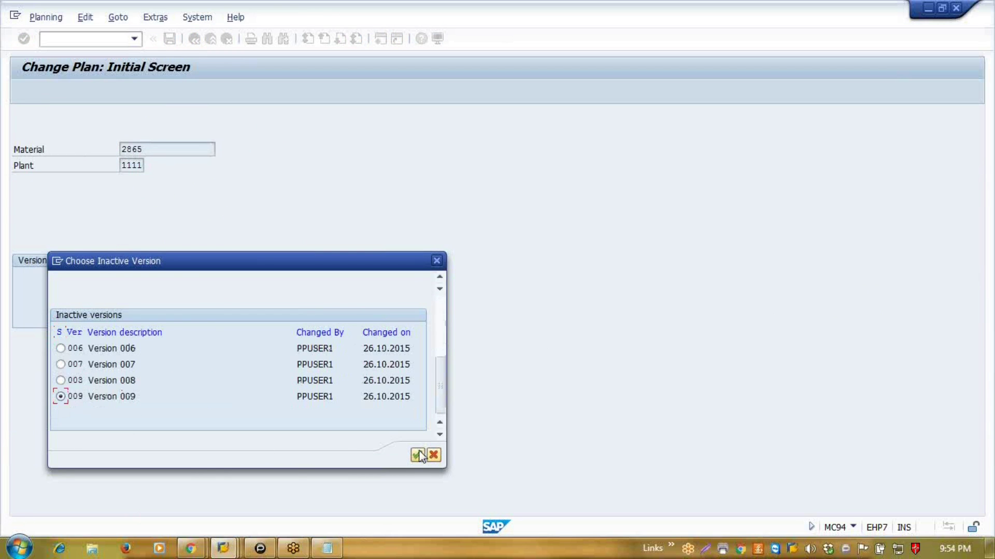
left_click(418, 456)
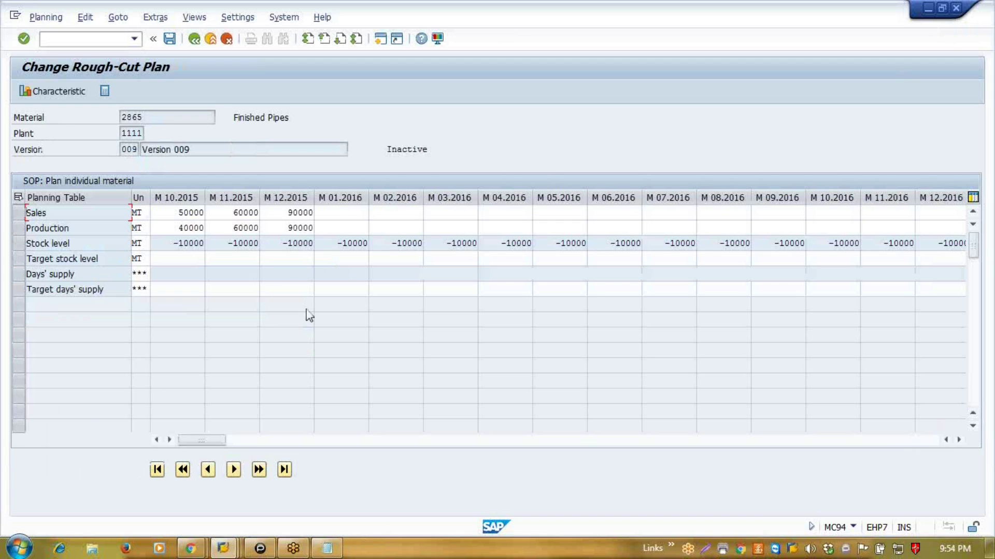
left_click(289, 213)
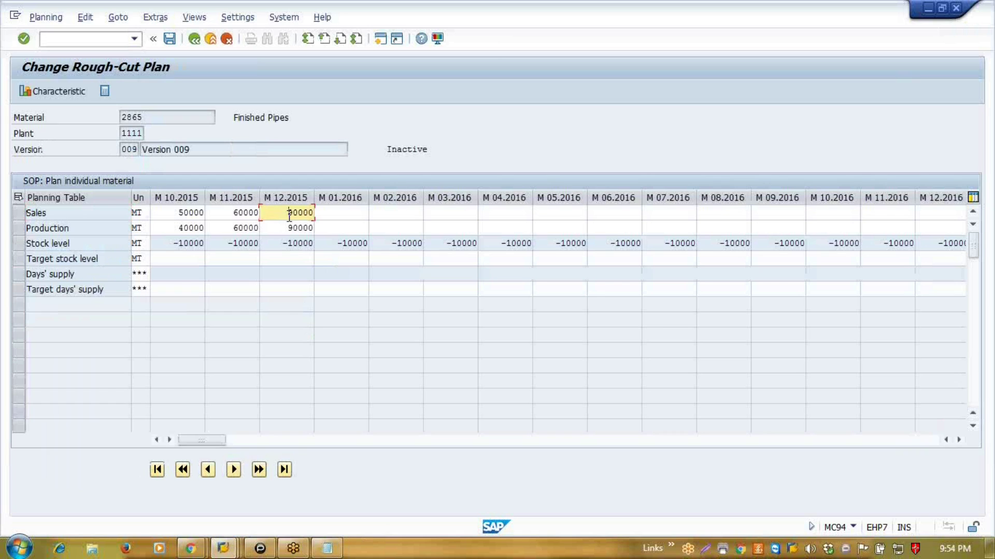
key("Down")
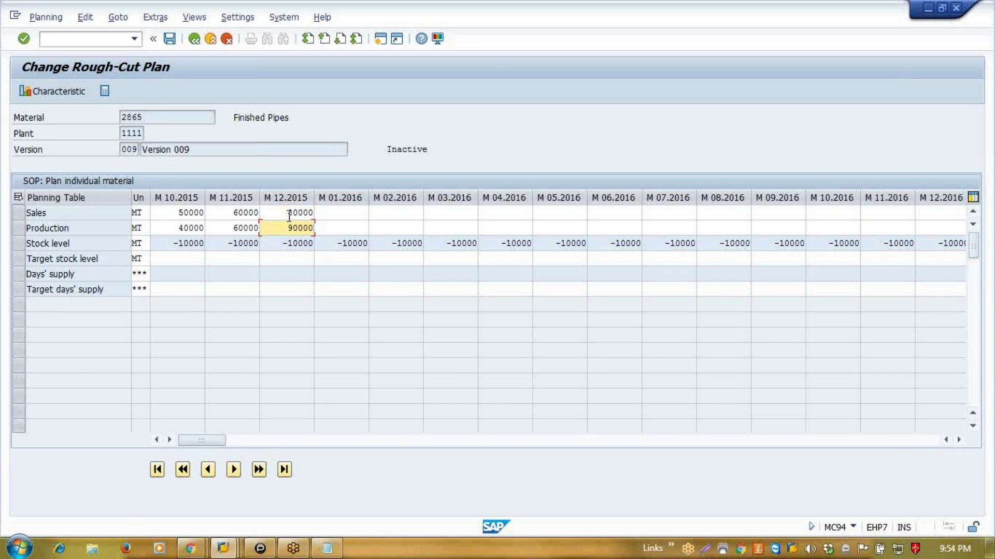
key("Return")
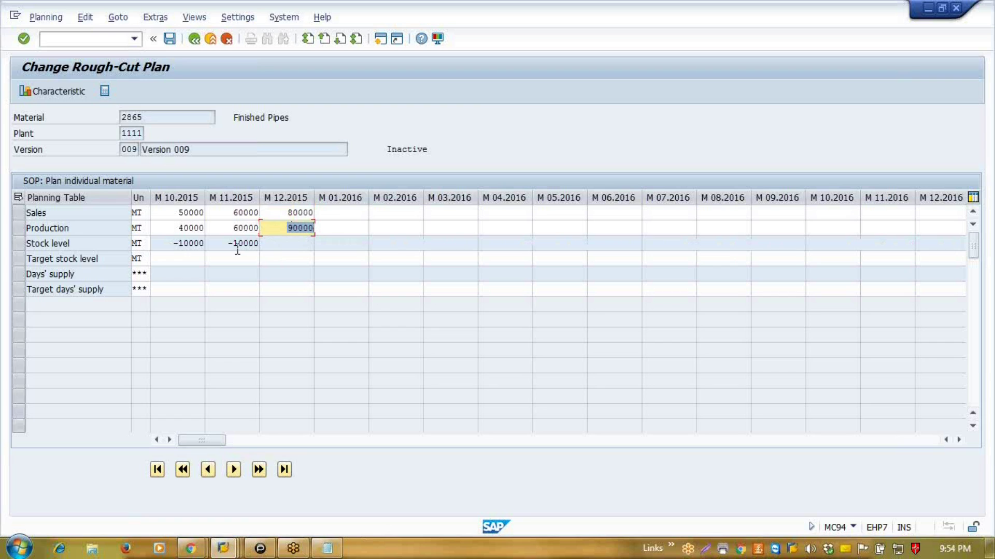
- Examine how the sales and production quantities for month 10.2015 determine that month's stock level
left_click_drag(174, 214, 205, 216)
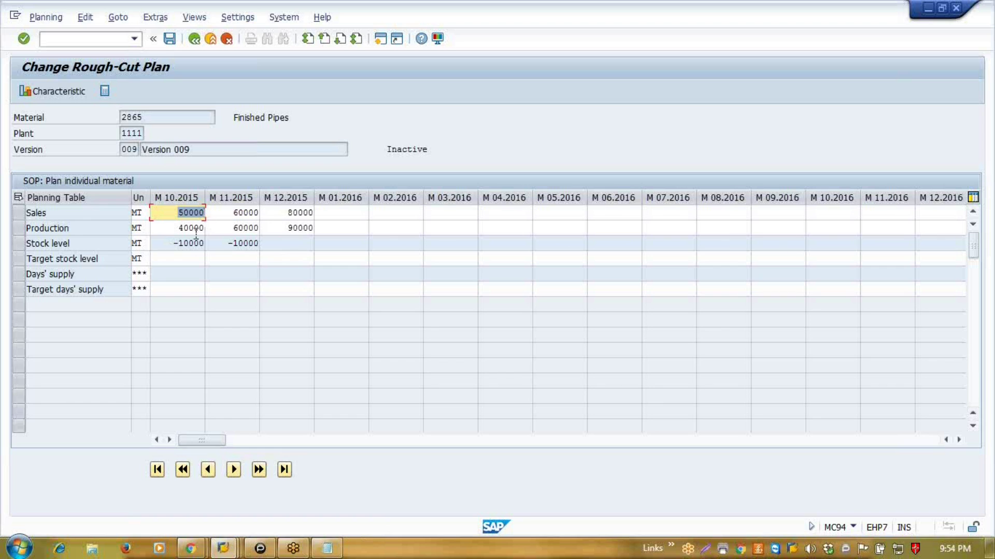
left_click_drag(178, 229, 206, 243)
left_click(180, 243)
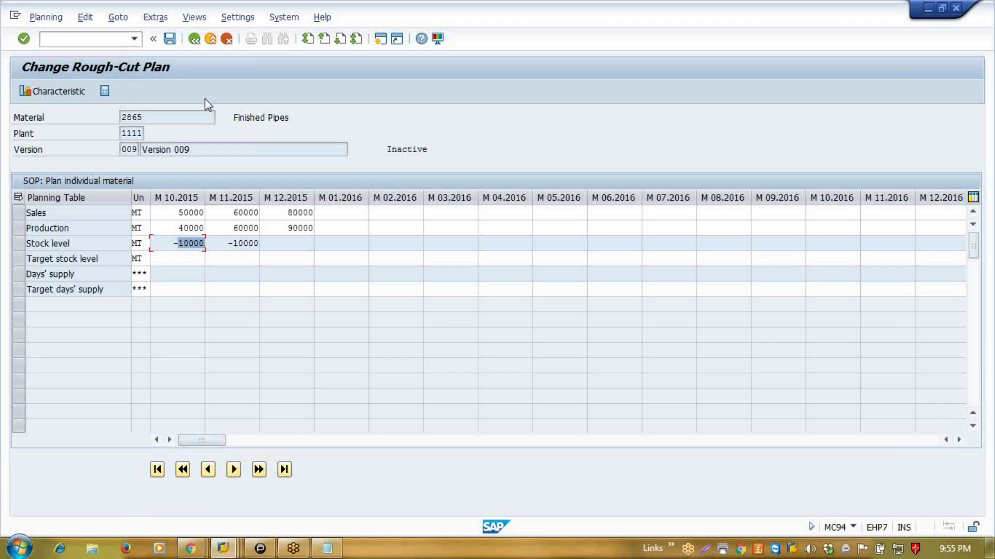
left_click(195, 269)
double_click(186, 243)
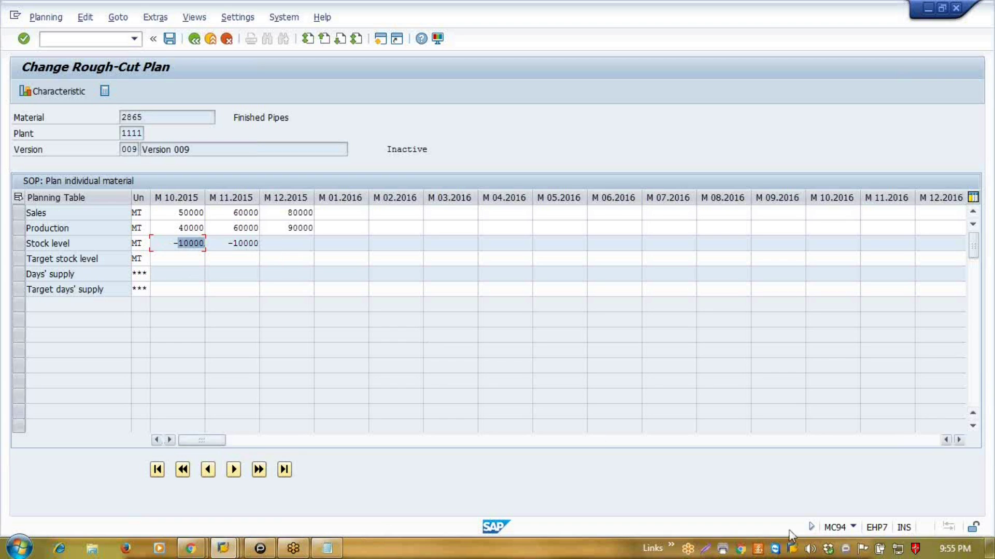
right_click(810, 551)
left_click(810, 550)
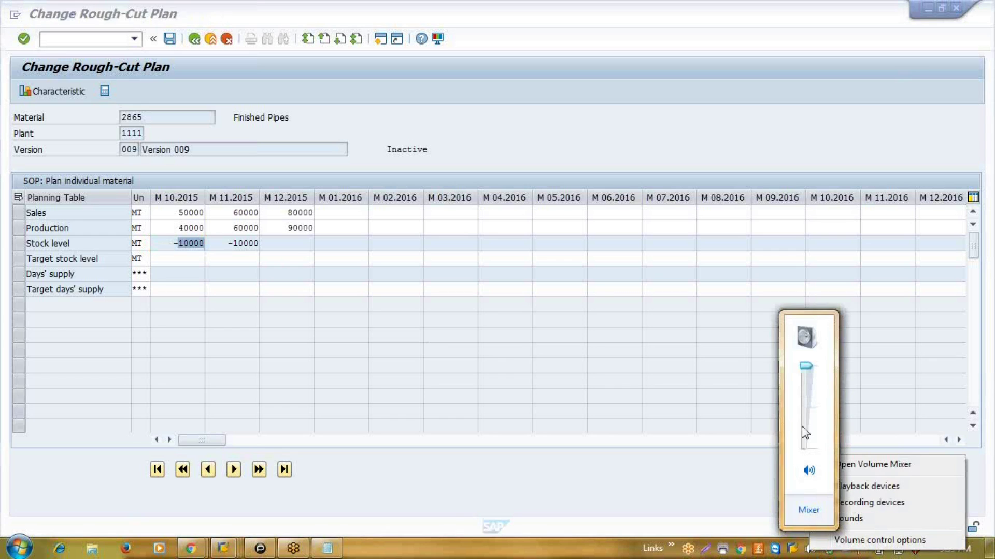
left_click(541, 141)
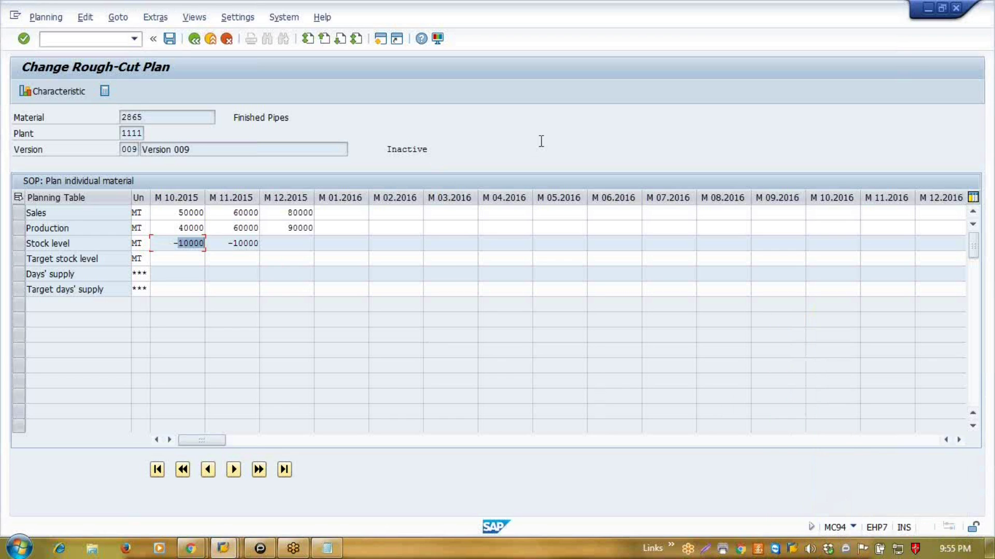
- Save the plan in version 009, then open and save the active version A00
left_click(170, 39)
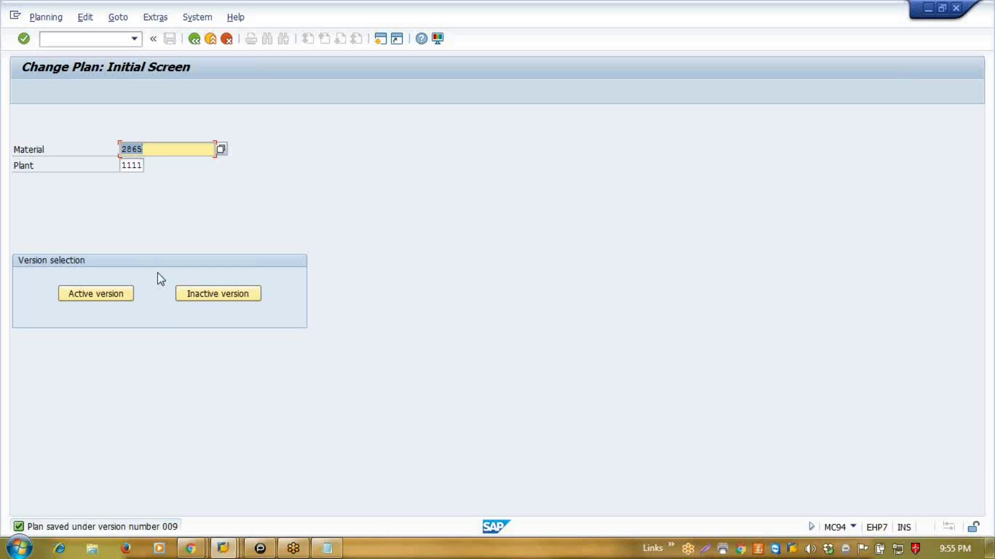
left_click(115, 295)
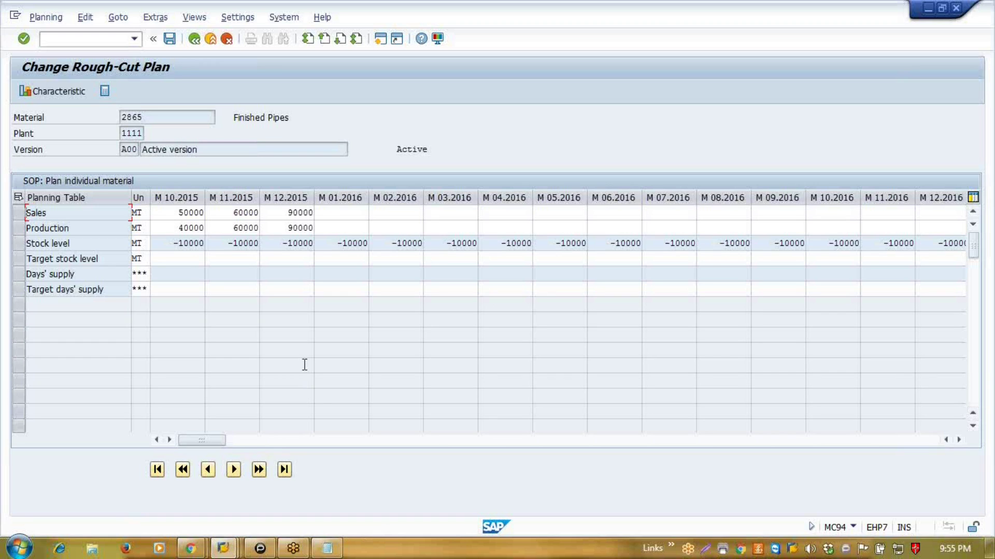
left_click(170, 40)
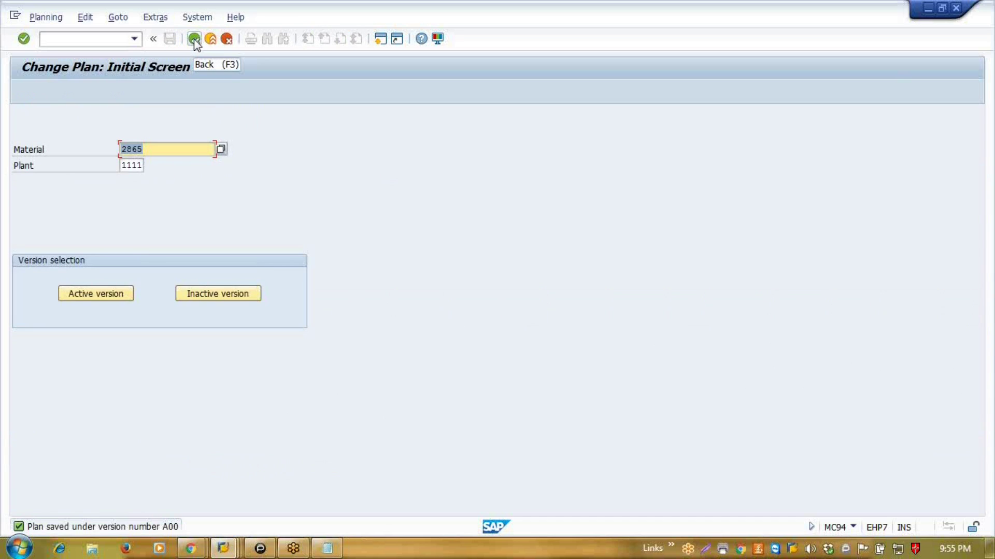
- Start transaction MC78 and enter 009 as the source version and A00 as the target version
left_click(193, 39)
type("mc78")
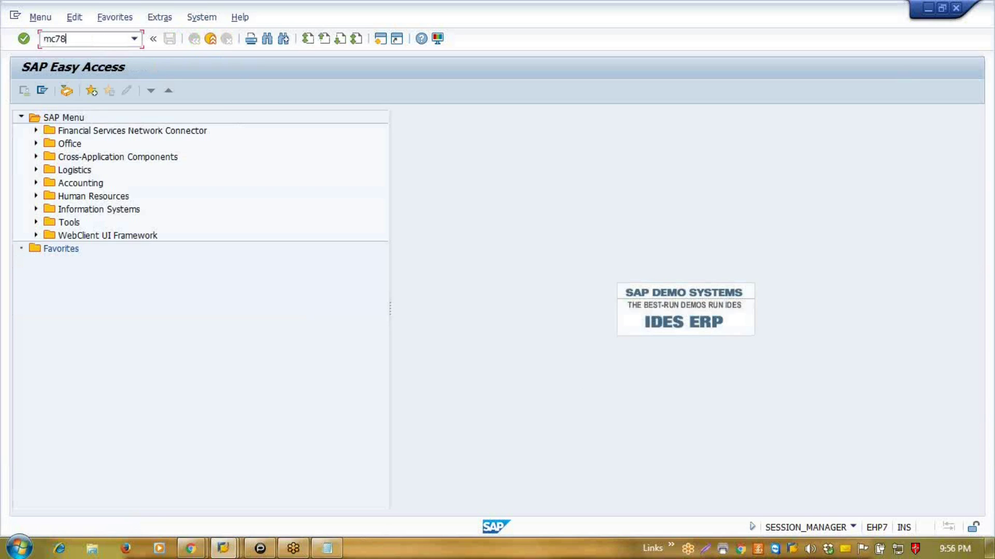
key("Return")
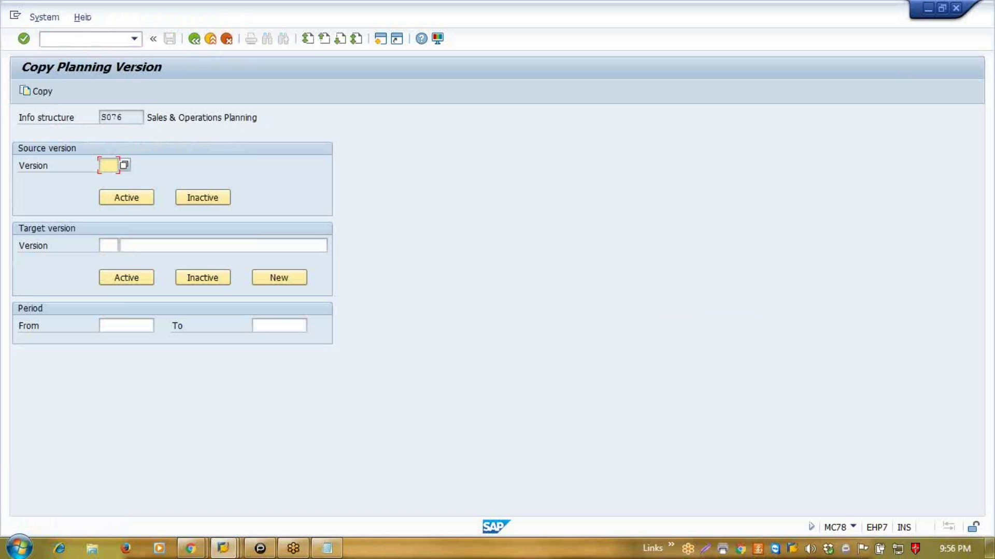
type("009")
key("Tab")
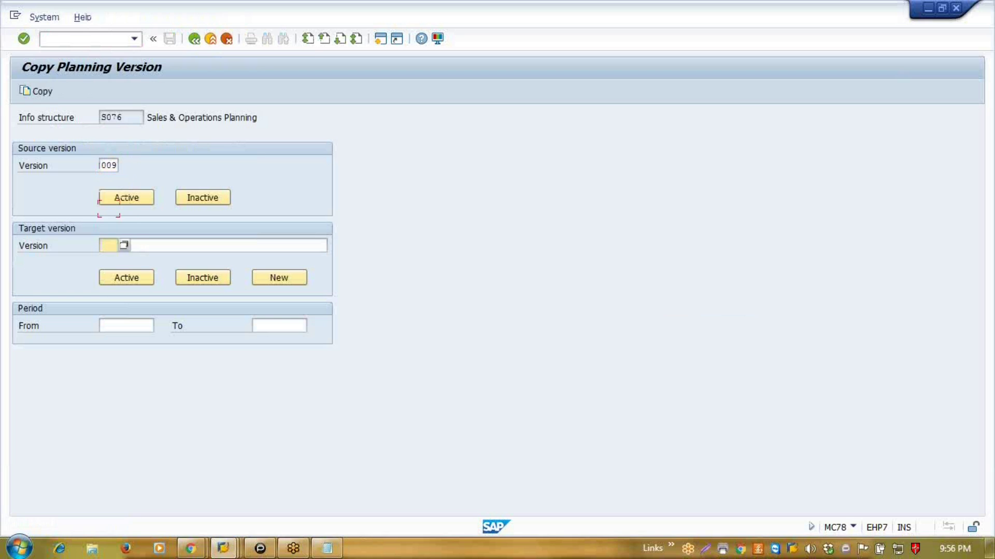
type("a00")
key("Return")
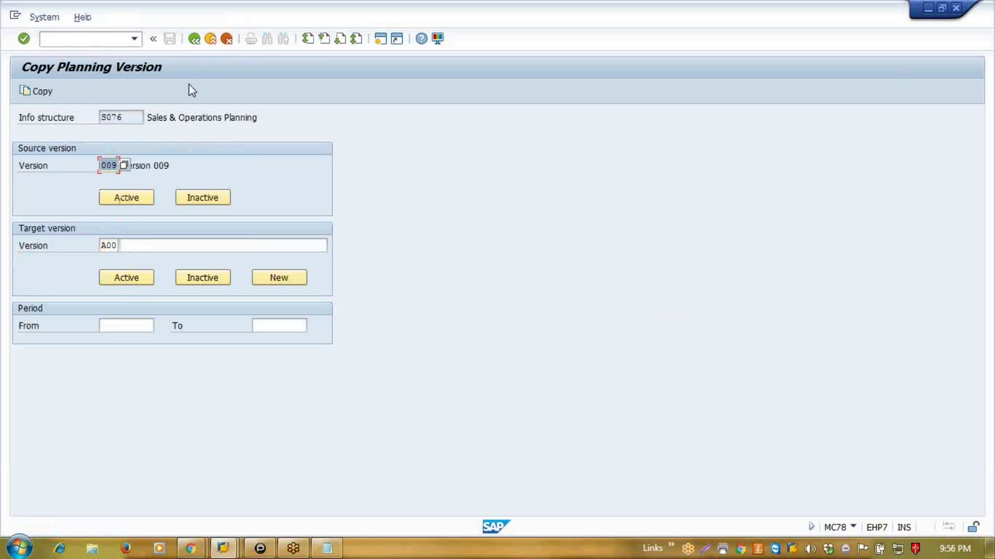
- Copy planning version 009 over active version A00, accepting the reset of the target version, and return to the start screen
left_click(52, 91)
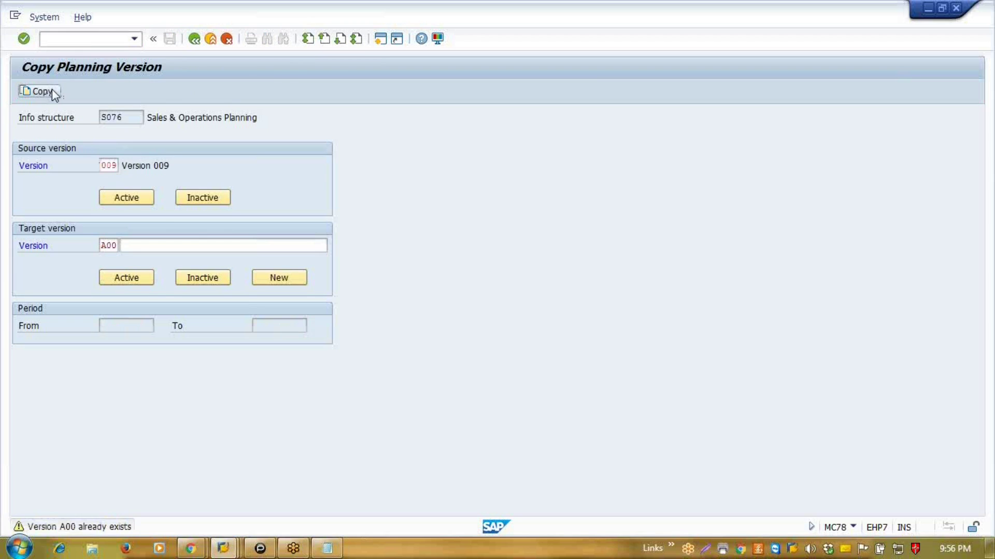
left_click(52, 91)
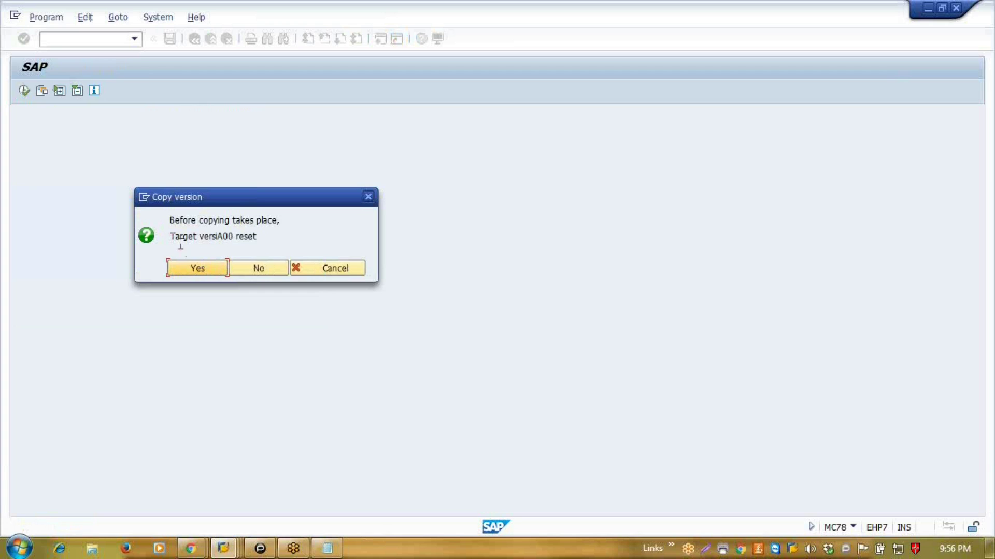
left_click(206, 266)
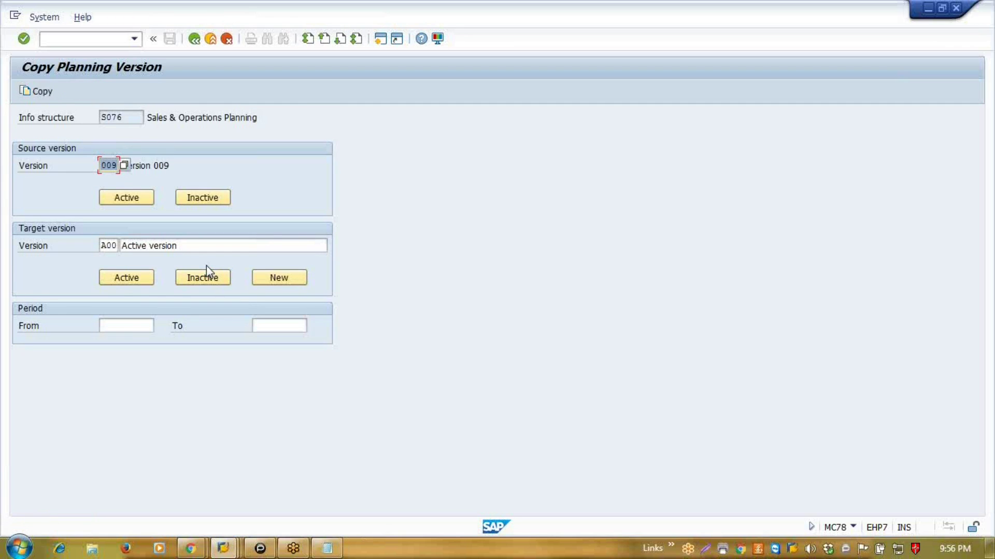
key("F3")
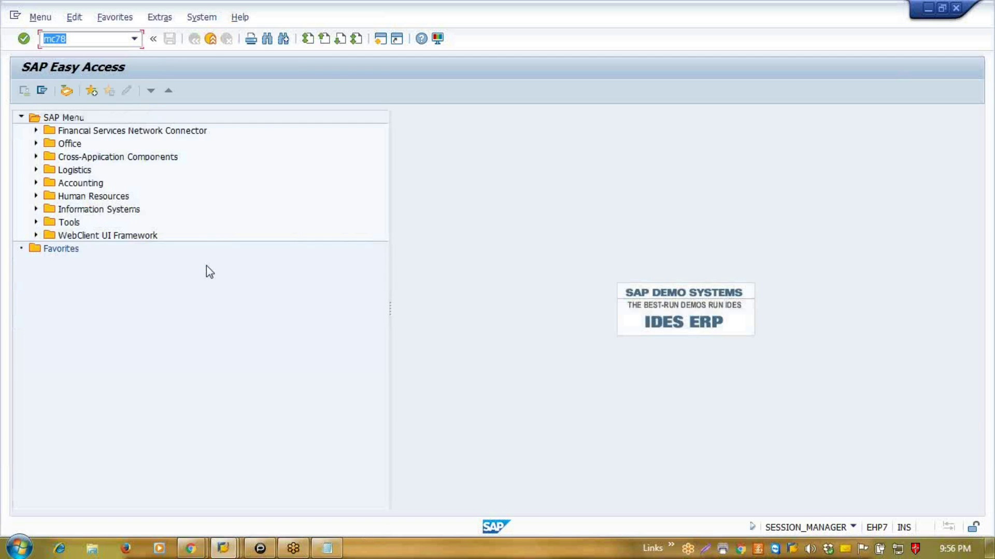
- In transaction MC74, transfer material 2865's production plan for 01.12.2015 to 31.12.2015 to demand management
type("mc74")
key("Return")
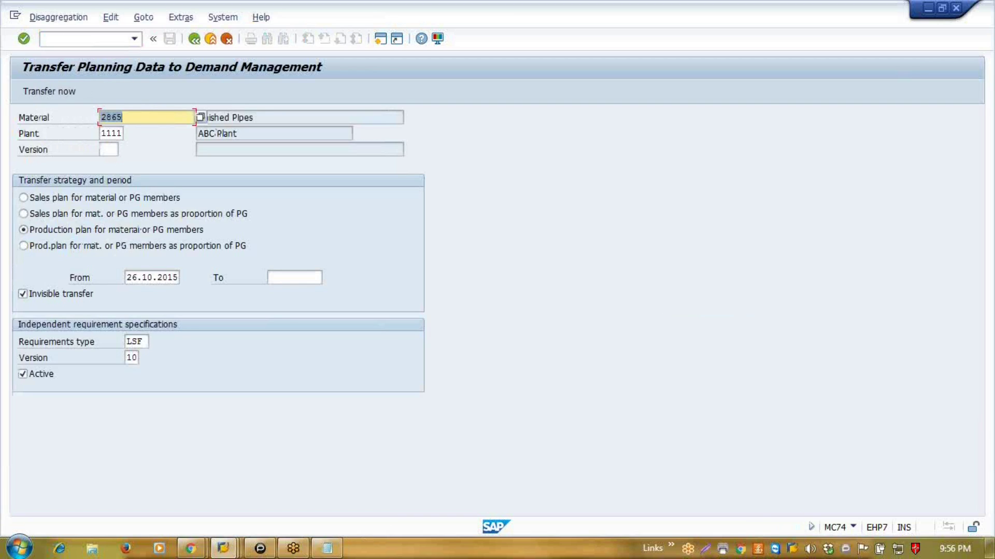
left_click(127, 277)
key("Delete")
key("Delete")
key("Delete")
key("Delete")
key("Delete")
key("Delete")
key("Delete")
key("Delete")
key("Delete")
key("Delete")
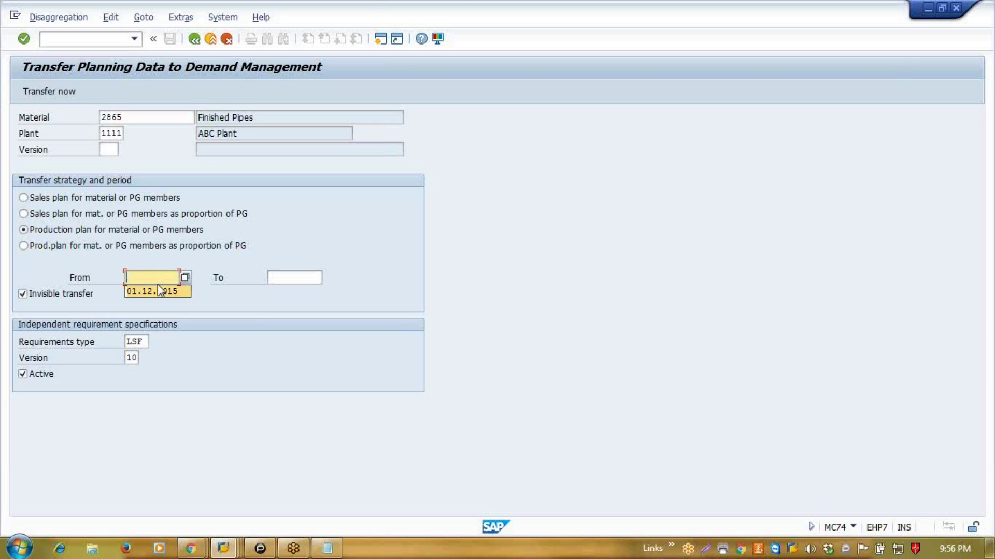
left_click(158, 288)
key("Delete")
key("Down")
key("Return")
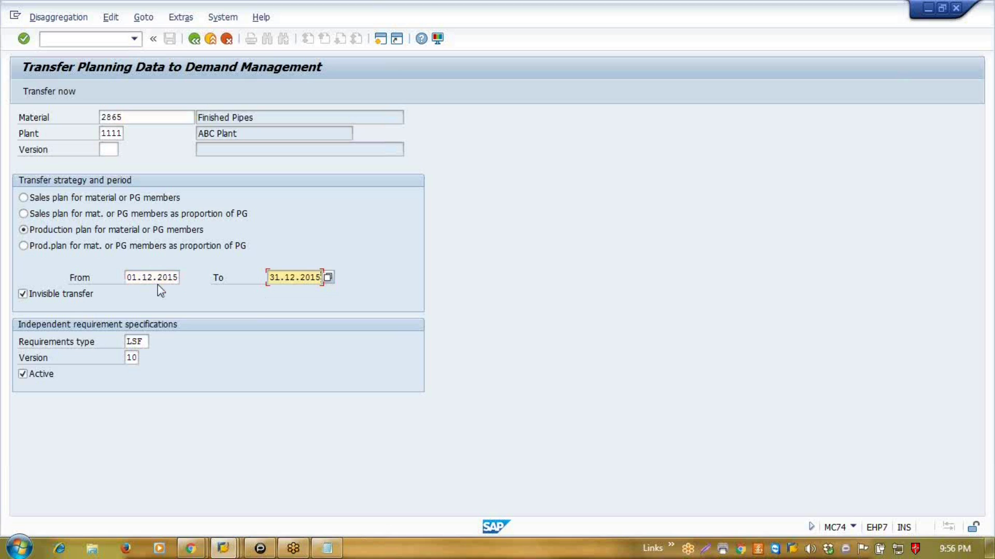
left_click(66, 92)
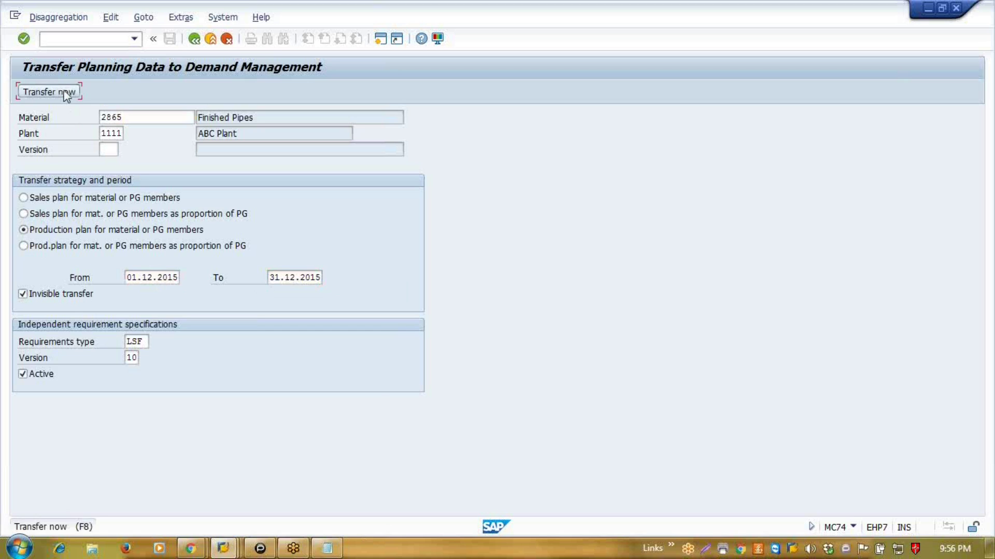
key("Return")
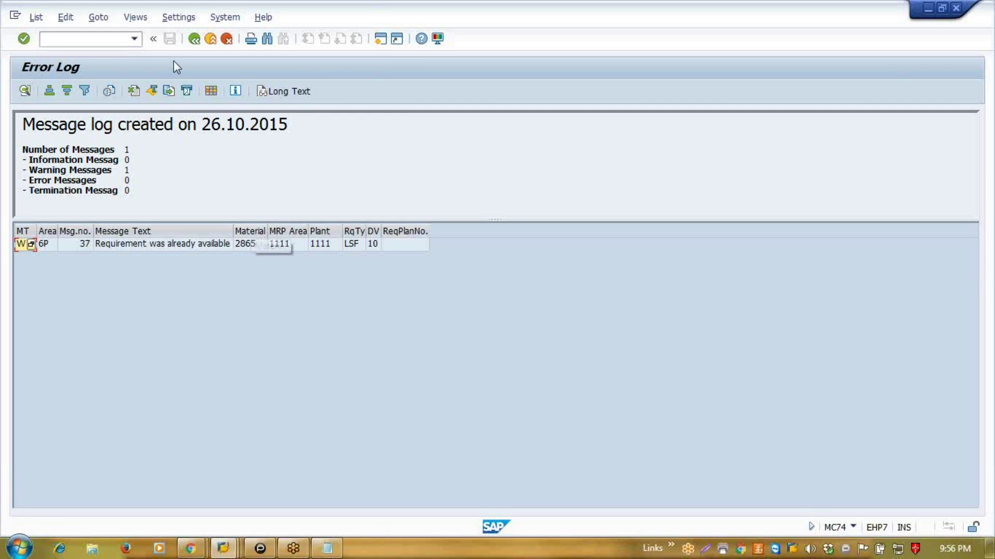
- Open transaction MD61 in a new session and set the requirements version to 10 for material 2865
left_click(380, 39)
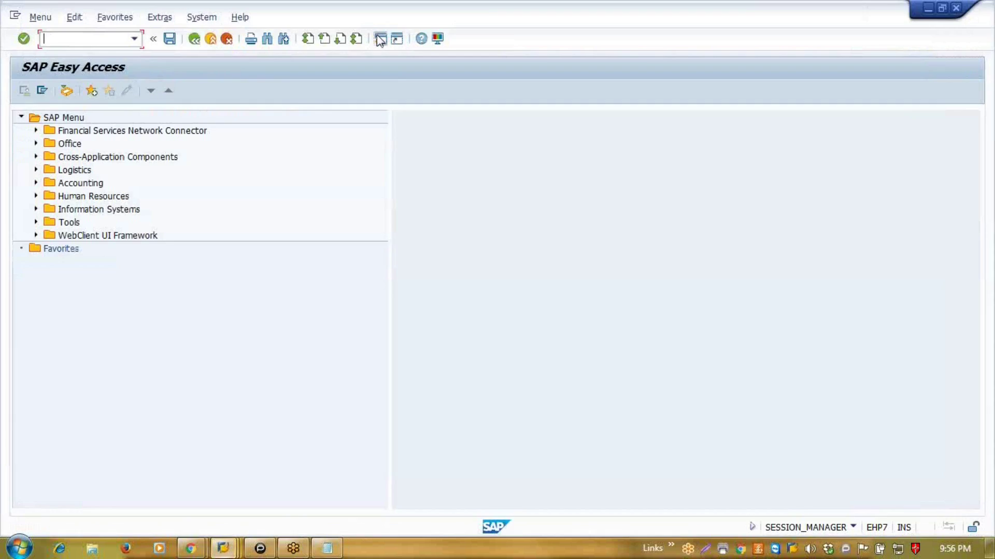
type("md")
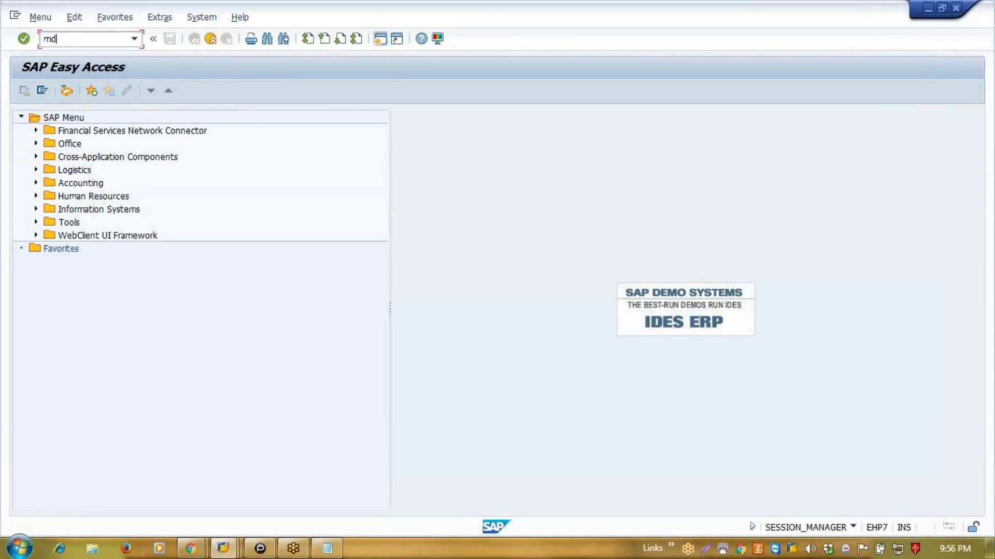
type("61")
key("Return")
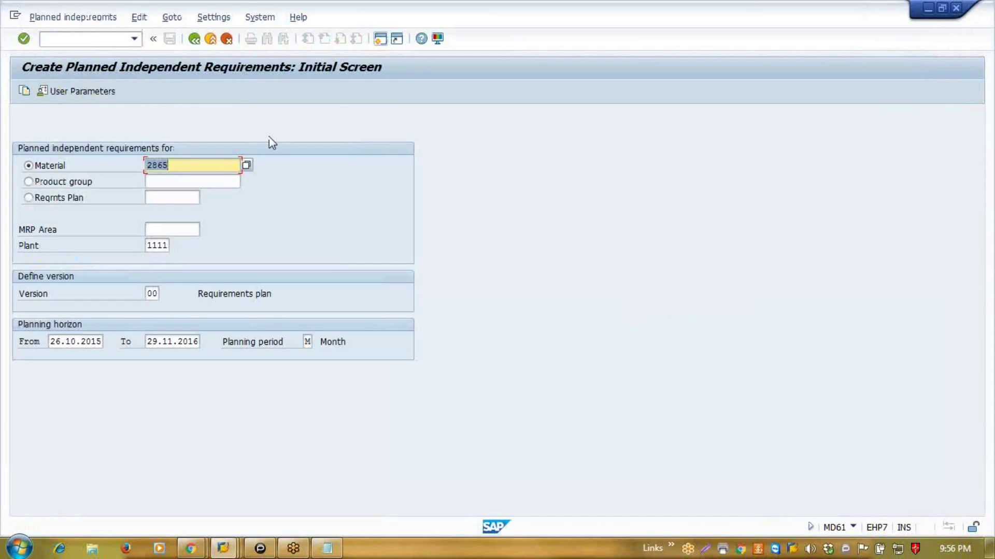
left_click(153, 294)
key("BackSpace")
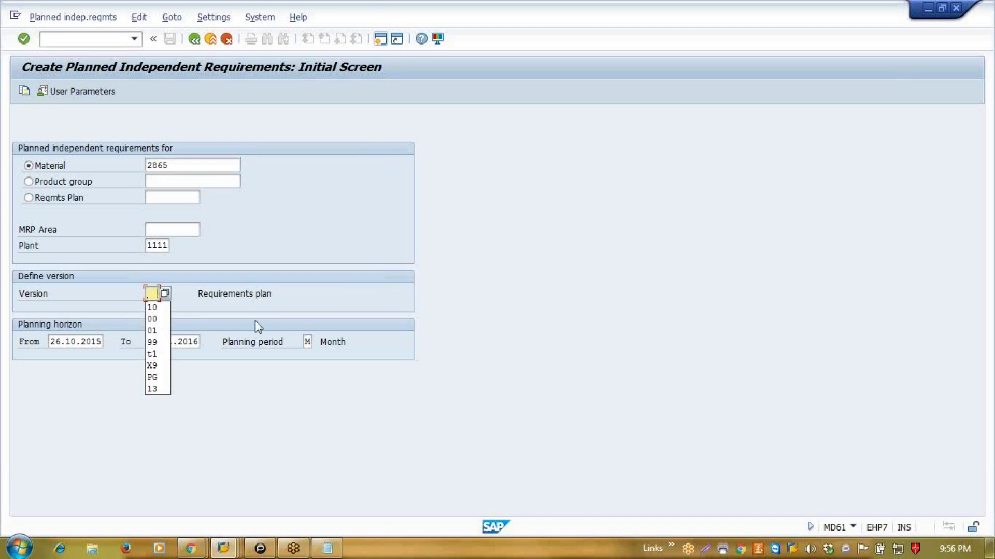
key("Tab")
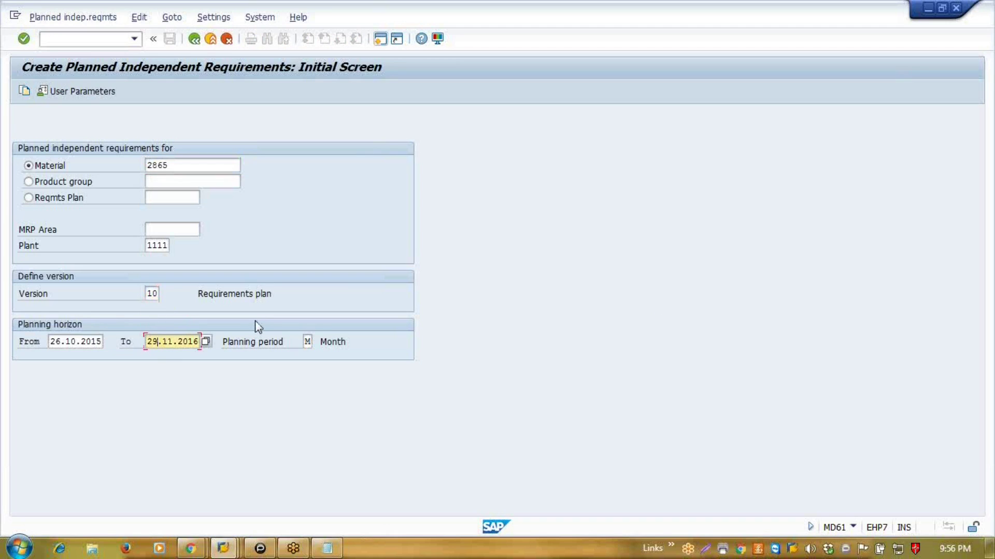
- Set the planning horizon from 01.12.2015 to 31.12.2015 and open the planning table of planned independent requirements
key("shift+Tab")
key("BackSpace")
key("Down")
key("Return")
key("Tab")
key("BackSpace")
key("Down")
key("Return")
key("Return")
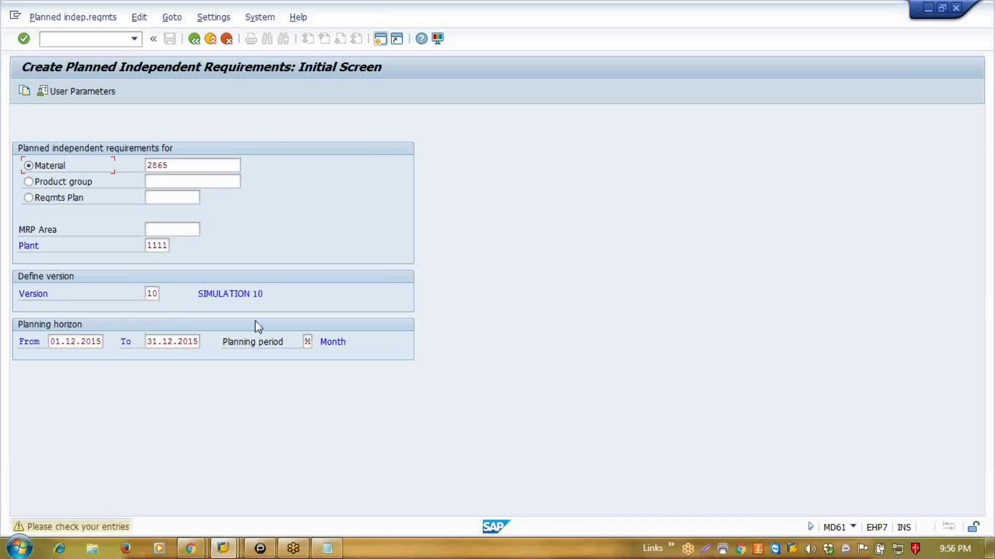
key("Return")
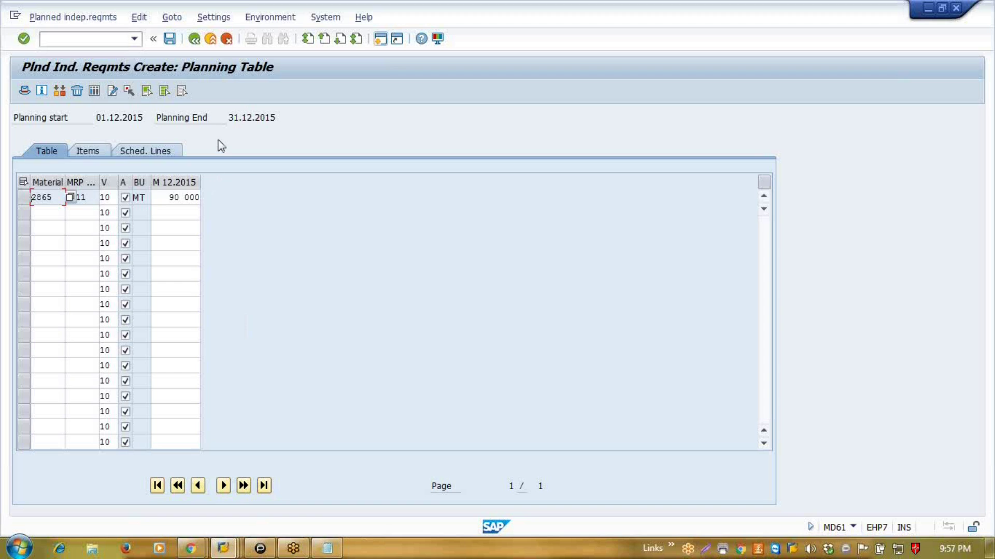
- Save the planned independent requirements and leave the transaction for the start screen
left_click(173, 42)
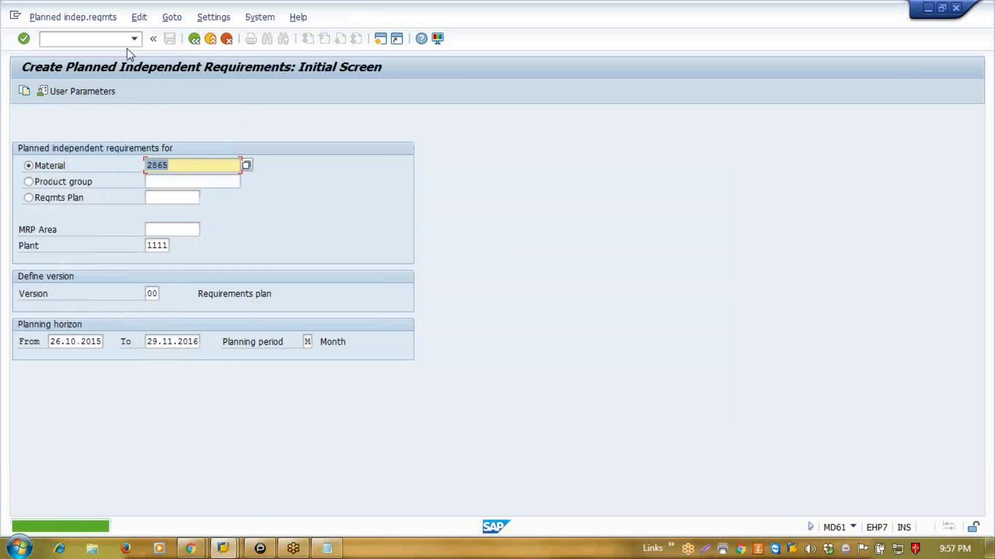
left_click(113, 39)
type("/n")
key("Return")
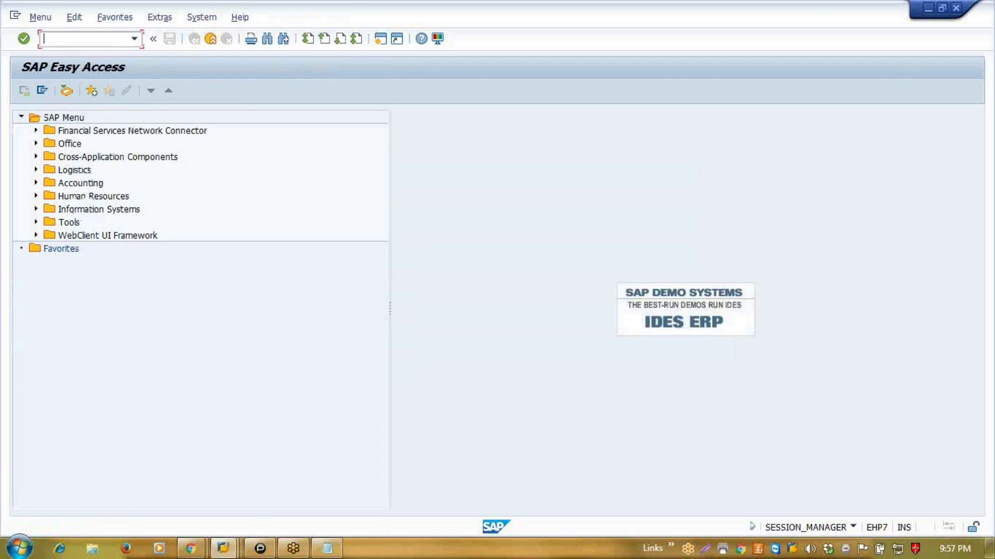